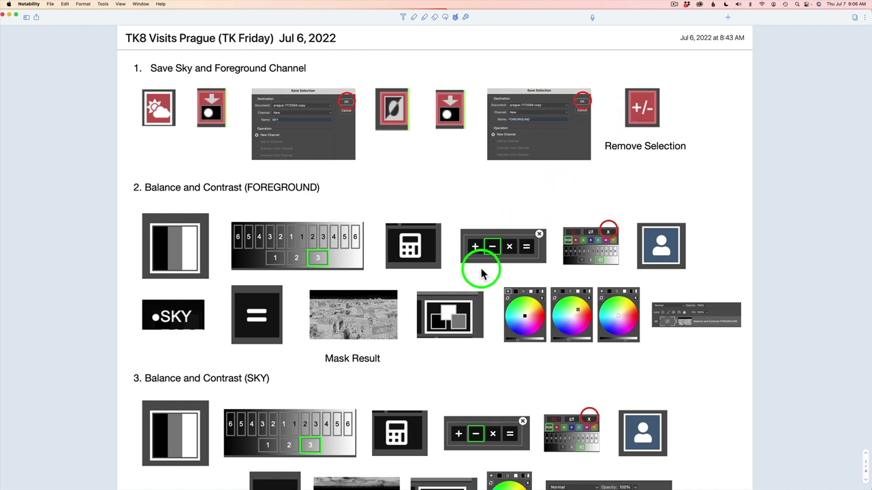
Review the workflow notes on saving the sky and foreground channels and on the foreground and sky balance and contrast.
{"action": "scroll", "coordinate": [481, 273], "scroll_direction": "down", "scroll_amount": 1}
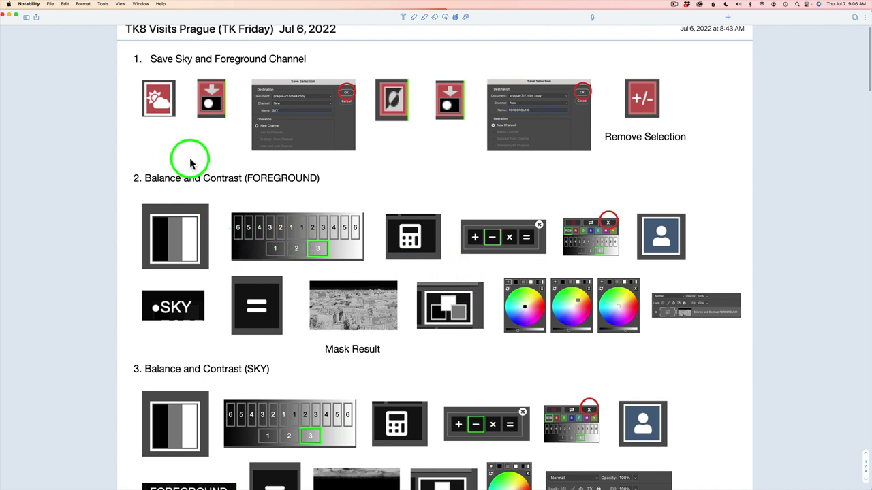
{"action": "scroll", "coordinate": [258, 290], "scroll_direction": "down", "scroll_amount": 5}
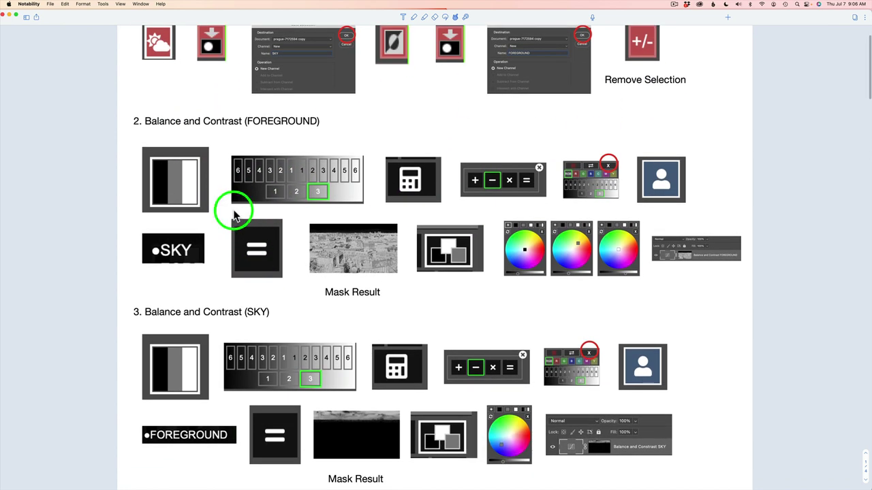
{"action": "scroll", "coordinate": [232, 212], "scroll_direction": "down", "scroll_amount": 3}
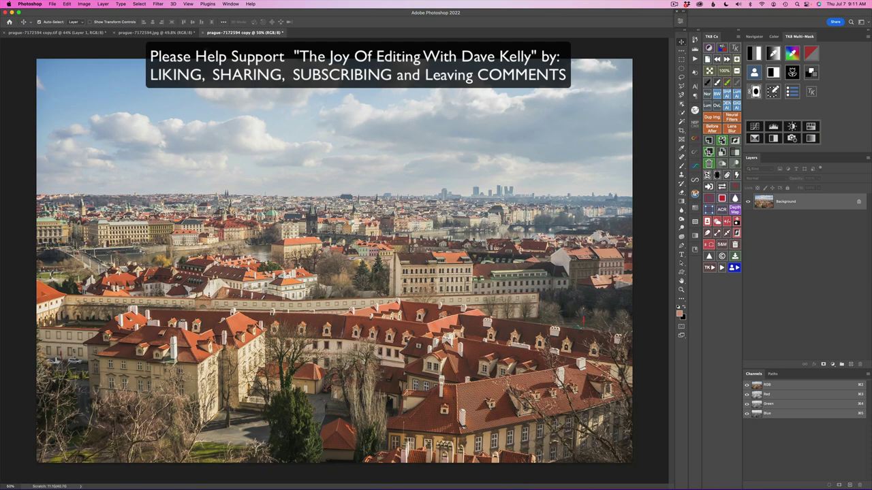
Switch to the open prague-7172594.jpg image in Photoshop.
{"action": "left_click", "coordinate": [177, 33]}
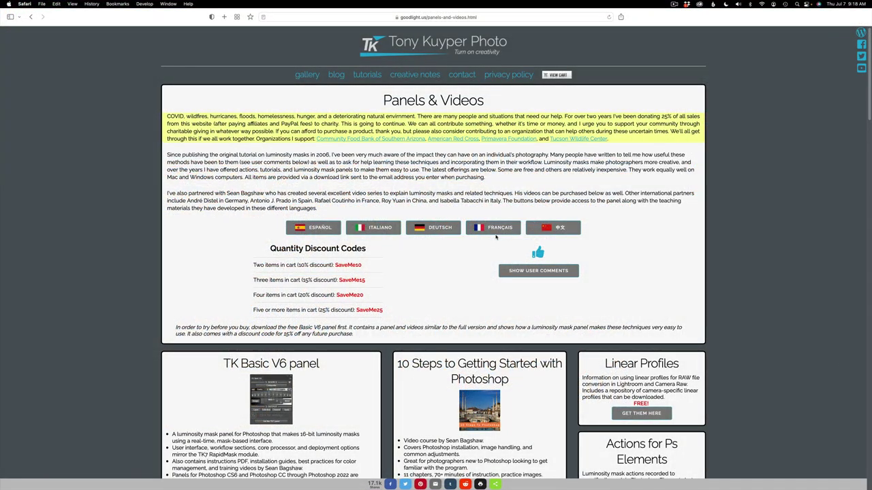
Look through the Panels & Videos web page for the TK8 plugin, video guide and course offers.
{"action": "scroll", "coordinate": [496, 237], "scroll_direction": "down", "scroll_amount": 3}
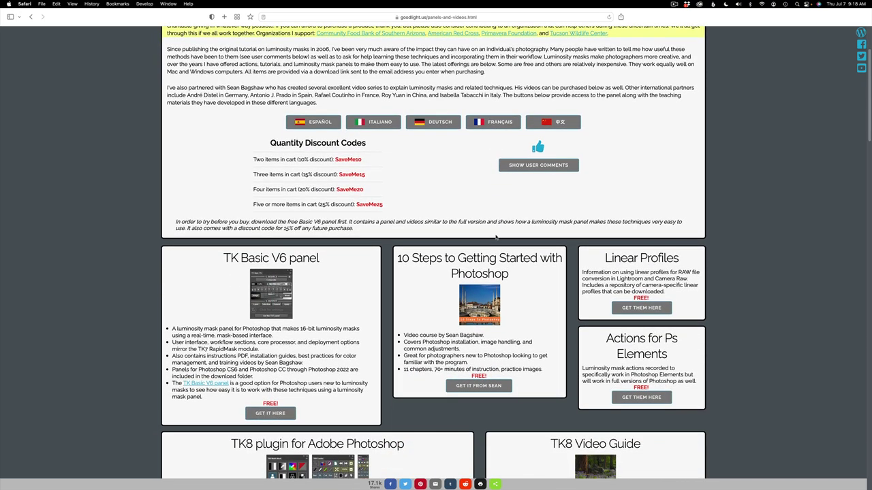
{"action": "scroll", "coordinate": [496, 237], "scroll_direction": "down", "scroll_amount": 3}
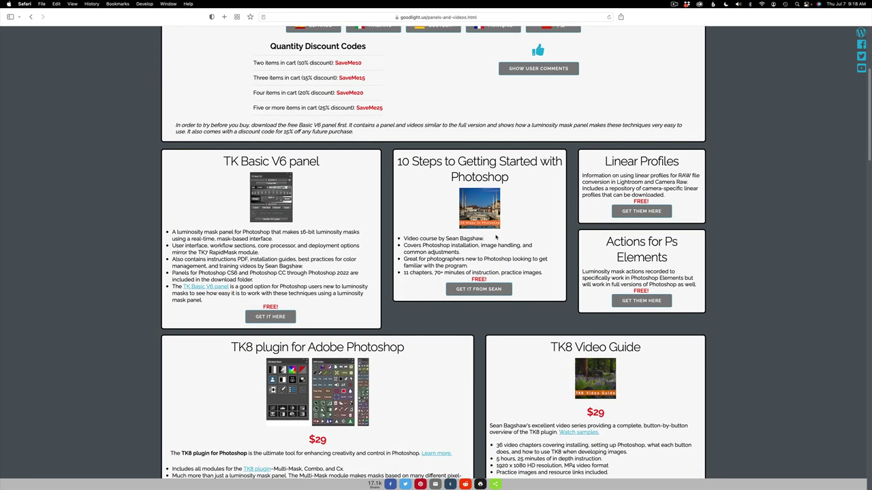
{"action": "scroll", "coordinate": [617, 176], "scroll_direction": "down", "scroll_amount": 20}
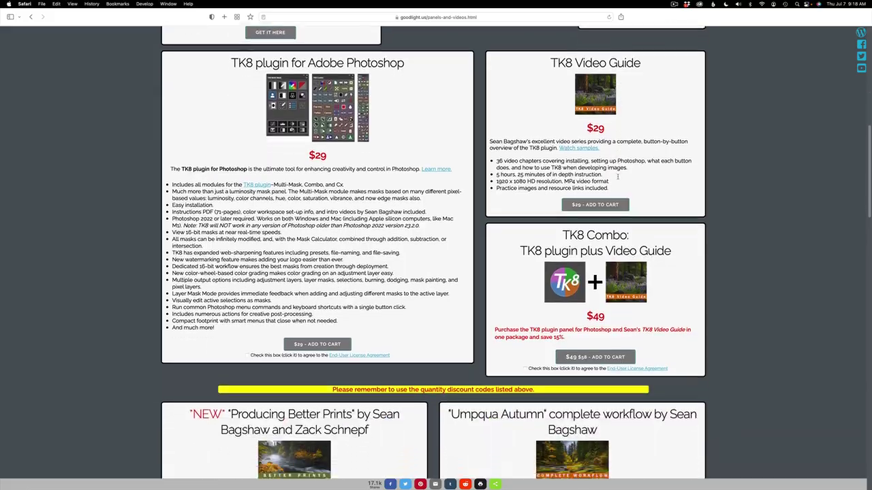
{"action": "scroll", "coordinate": [618, 176], "scroll_direction": "down", "scroll_amount": 20}
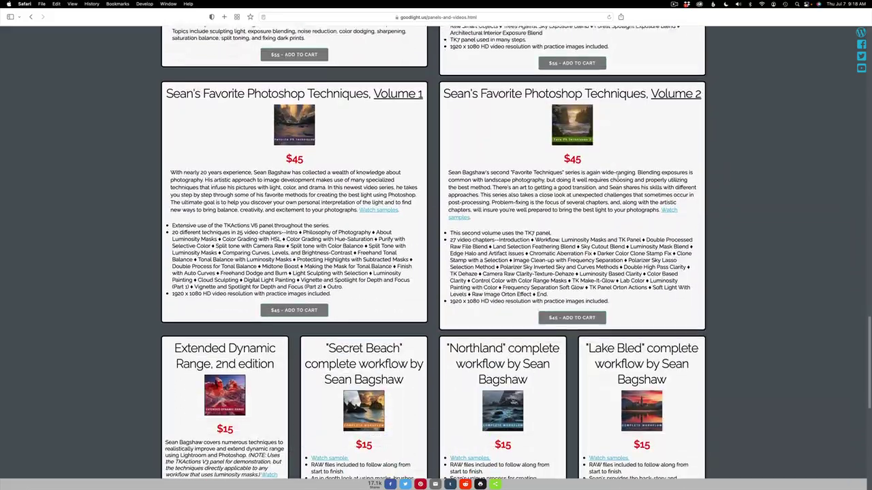
{"action": "scroll", "coordinate": [618, 176], "scroll_direction": "up", "scroll_amount": 20}
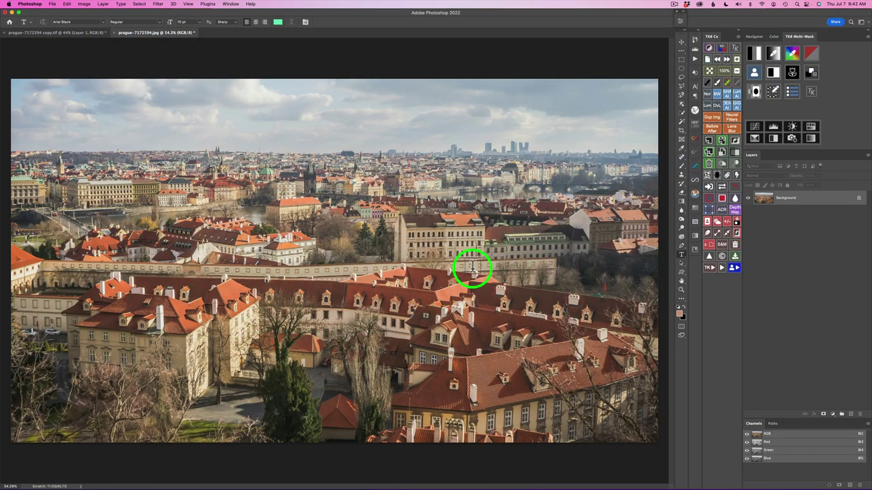
Select the sky automatically and save the selection as a new channel named SKY.
{"action": "left_click", "coordinate": [716, 222]}
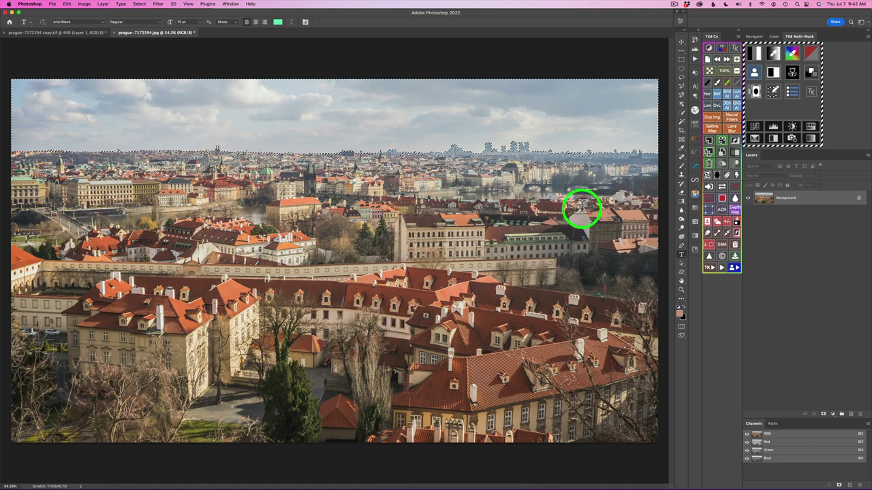
{"action": "left_click", "coordinate": [736, 225]}
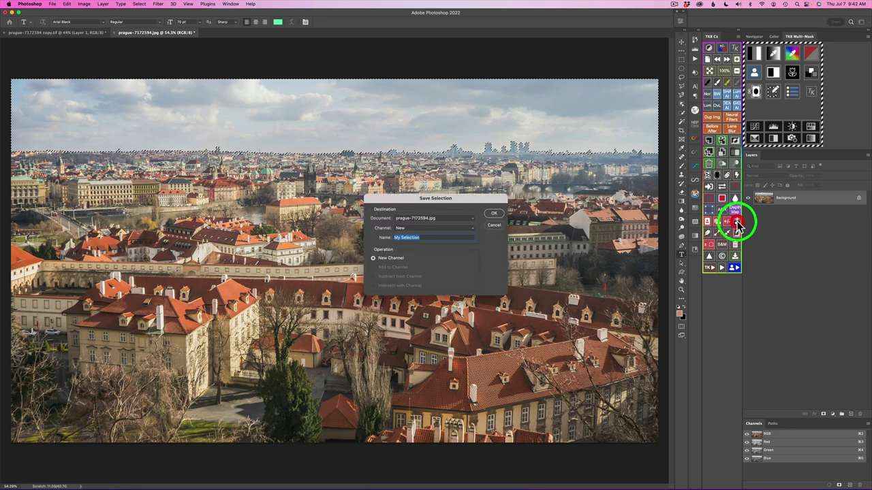
{"action": "type", "text": "SKY"}
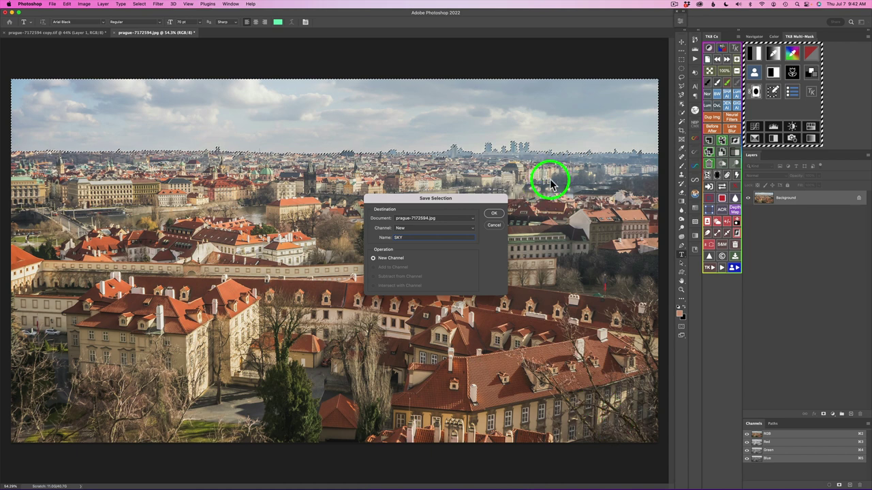
{"action": "left_click", "coordinate": [496, 212]}
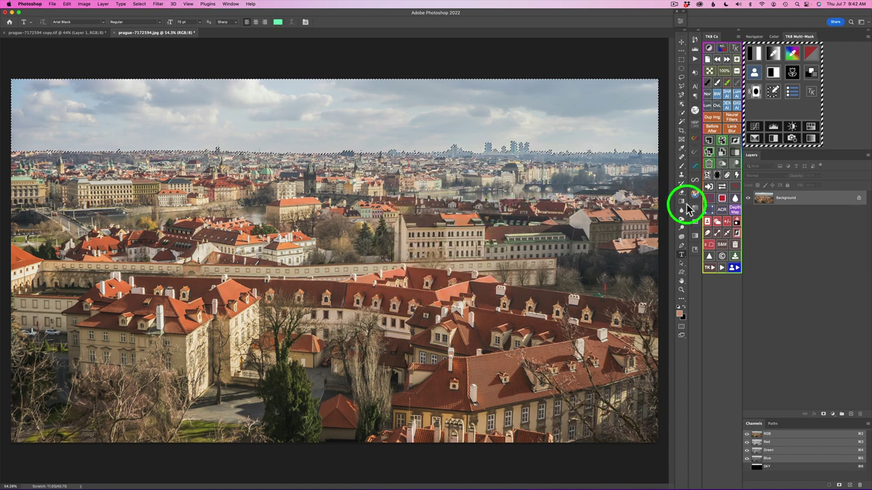
Invert the sky selection, save it as a new channel named Foreground, and remove the selection.
{"action": "left_click", "coordinate": [737, 234]}
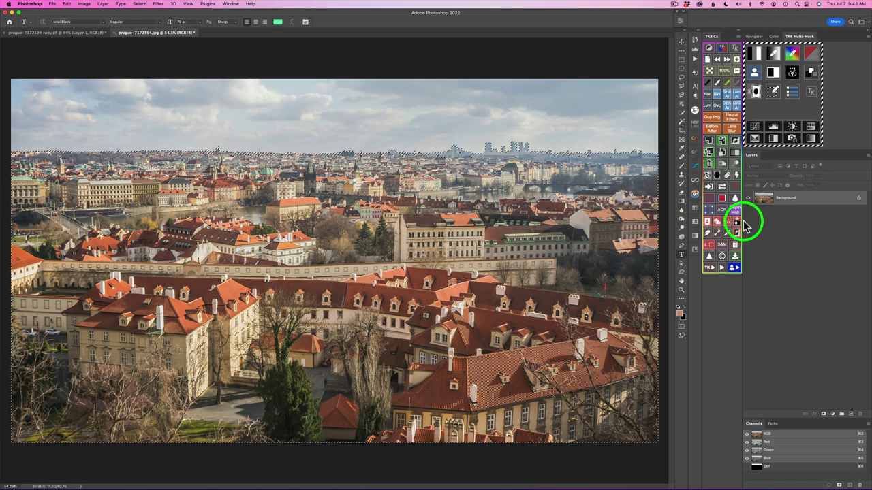
{"action": "left_click", "coordinate": [737, 223]}
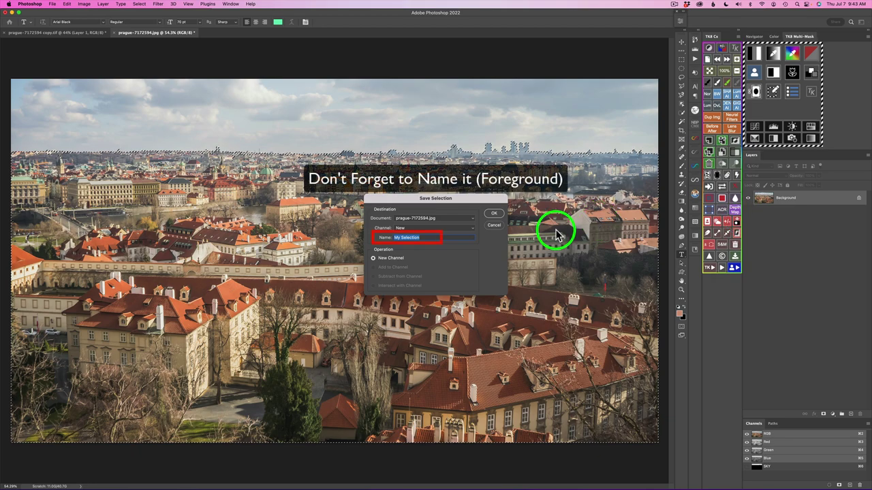
{"action": "type", "text": "Foreground"}
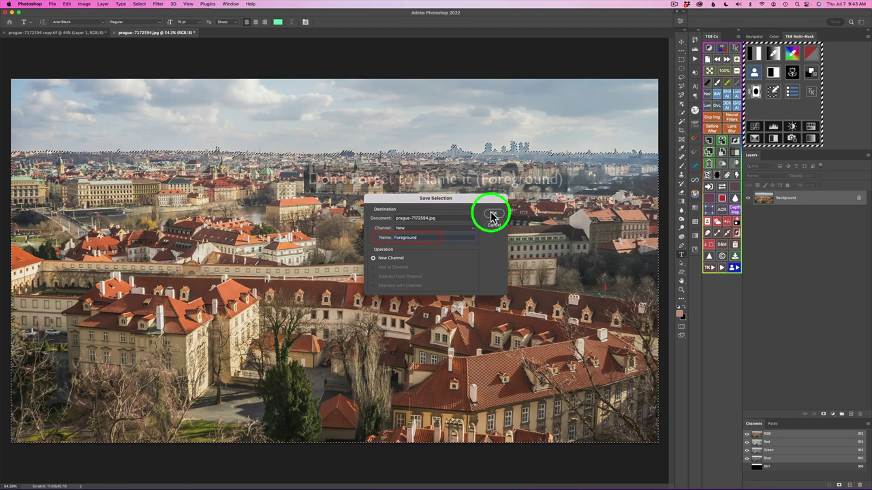
{"action": "left_click", "coordinate": [494, 213]}
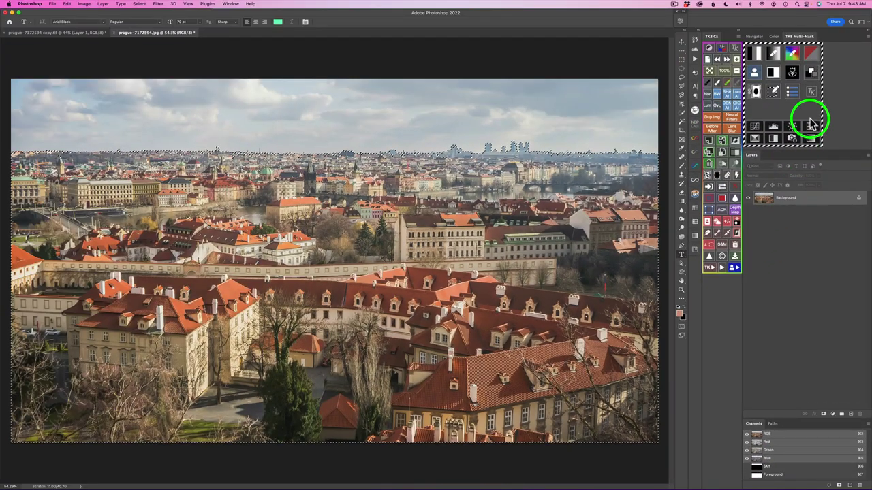
{"action": "left_click", "coordinate": [726, 223]}
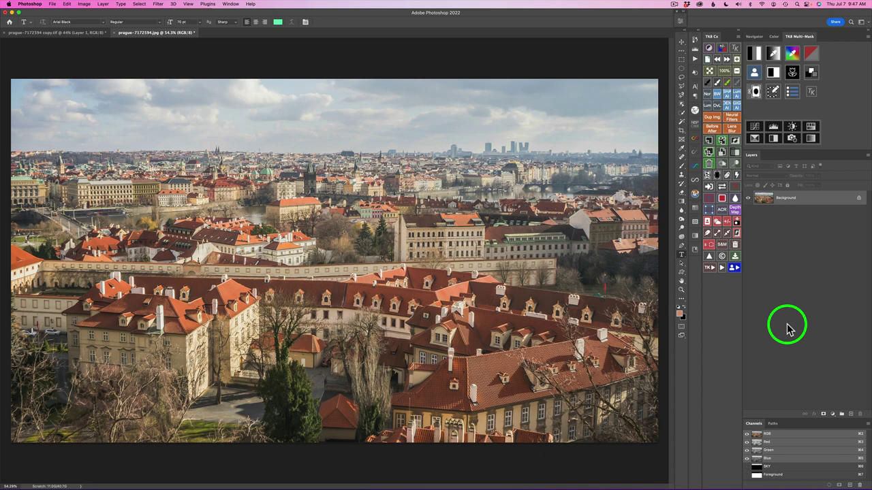
Create an RGB midtones 3 luminosity mask and subtract the saved SKY channel from it with the mask calculator.
{"action": "left_click", "coordinate": [754, 54]}
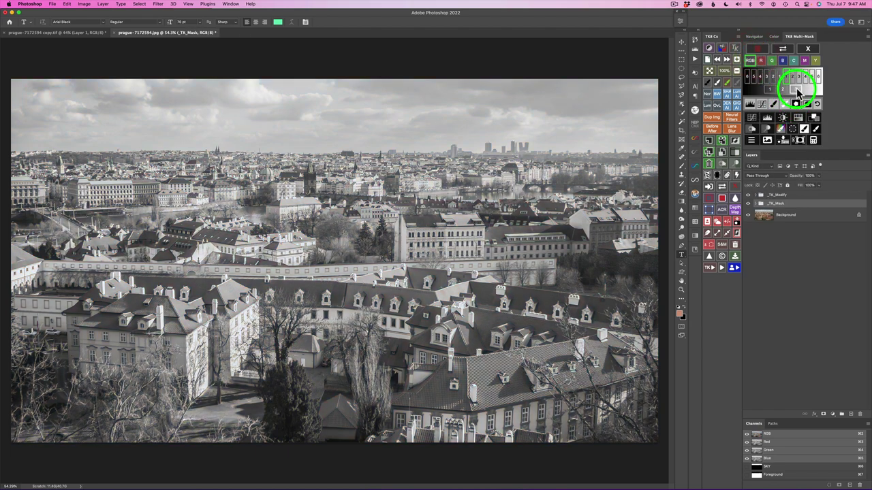
{"action": "left_click", "coordinate": [799, 92]}
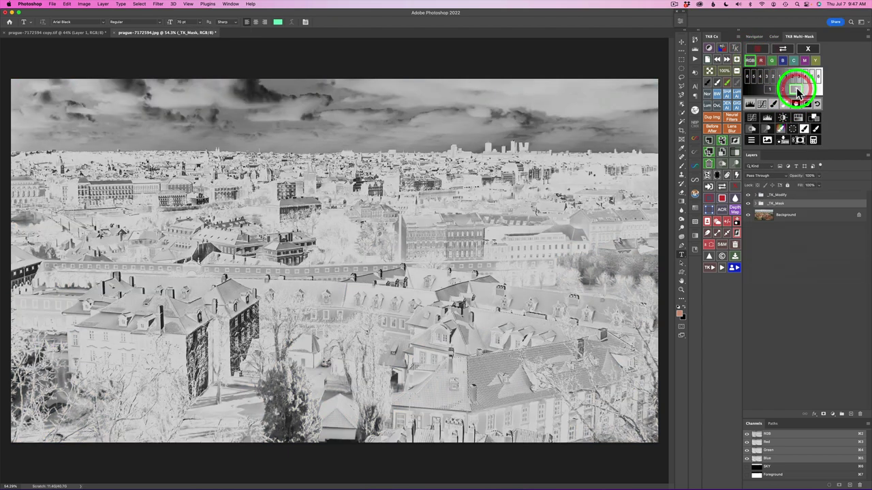
{"action": "left_click", "coordinate": [813, 141]}
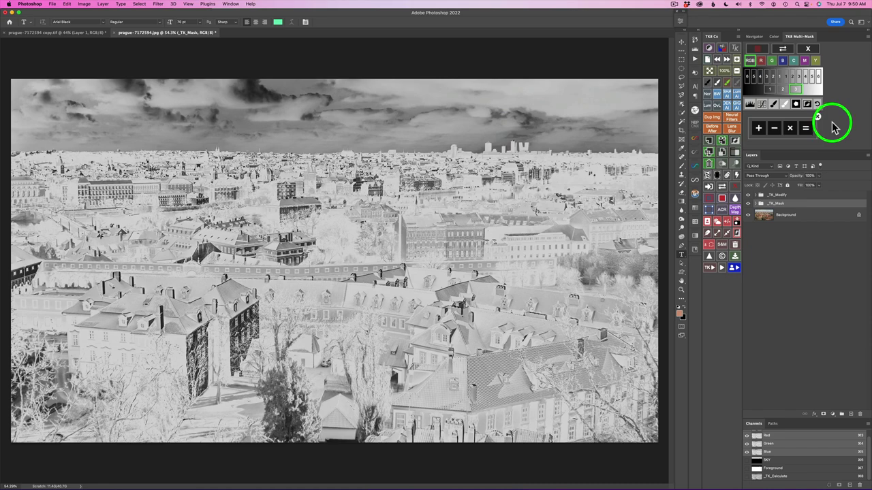
{"action": "left_click", "coordinate": [808, 49]}
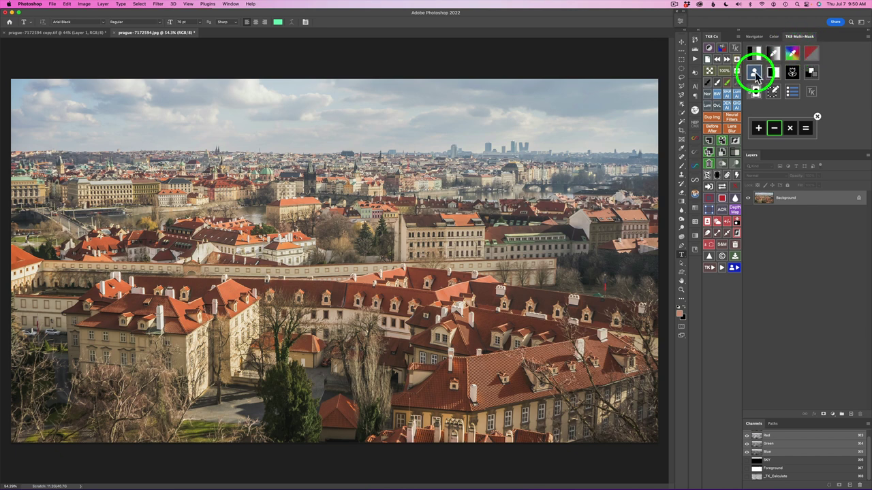
{"action": "left_click", "coordinate": [755, 76]}
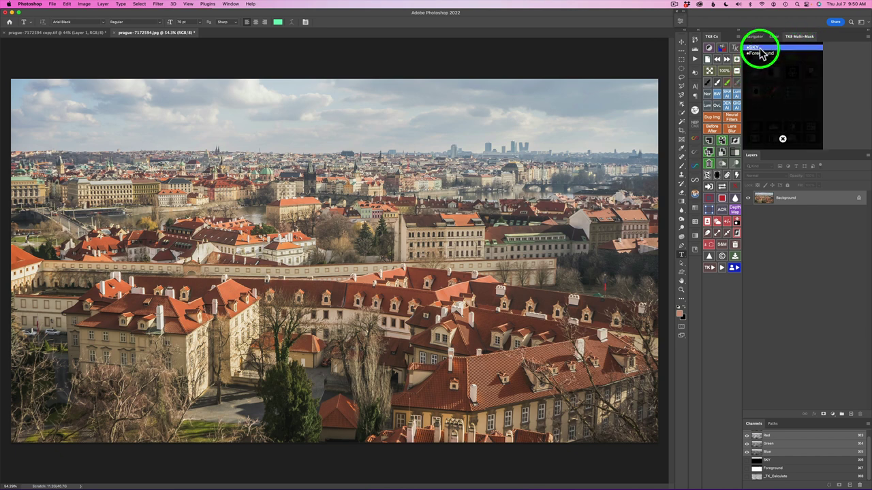
{"action": "left_click", "coordinate": [759, 50]}
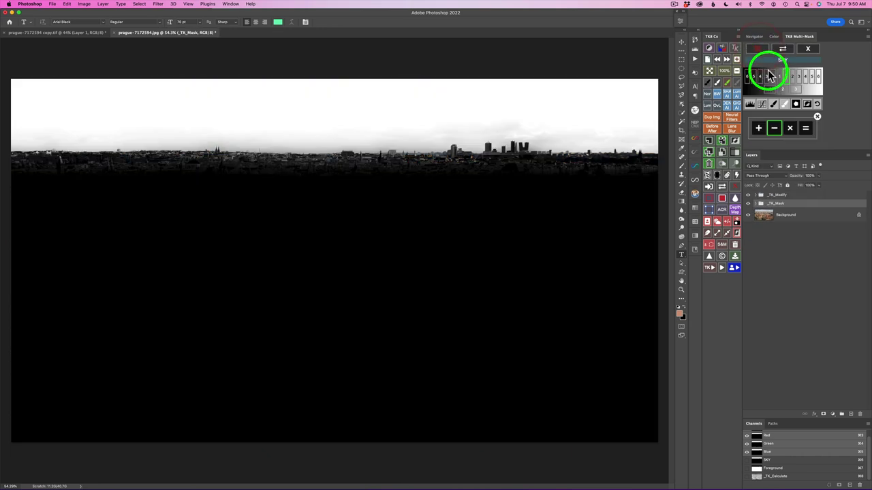
{"action": "left_click", "coordinate": [806, 129]}
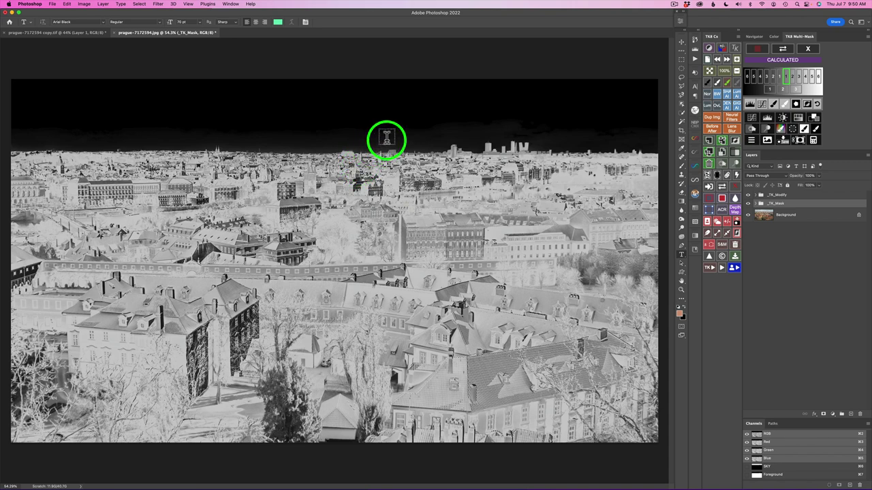
Output the calculated mask to a Color Grading layer and darken the foreground's shadows.
{"action": "left_click", "coordinate": [821, 118]}
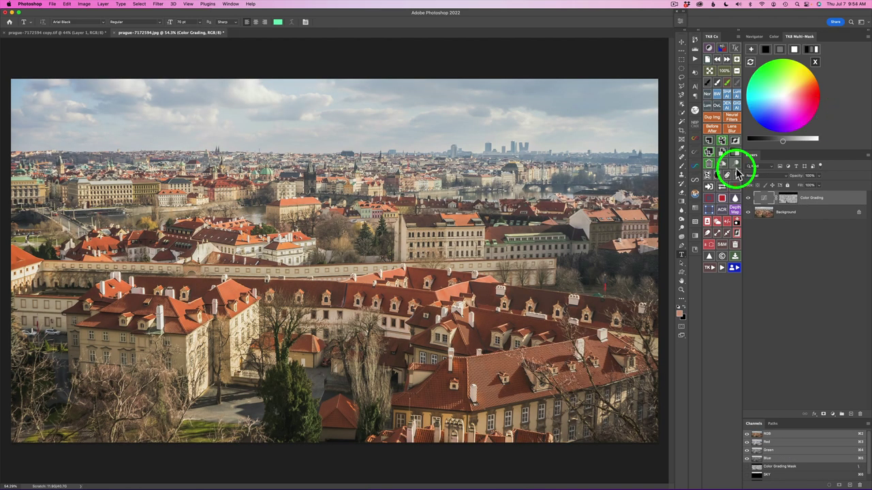
{"action": "left_click", "coordinate": [768, 54]}
{"action": "left_click_drag", "start_coordinate": [782, 141], "coordinate": [769, 145]}
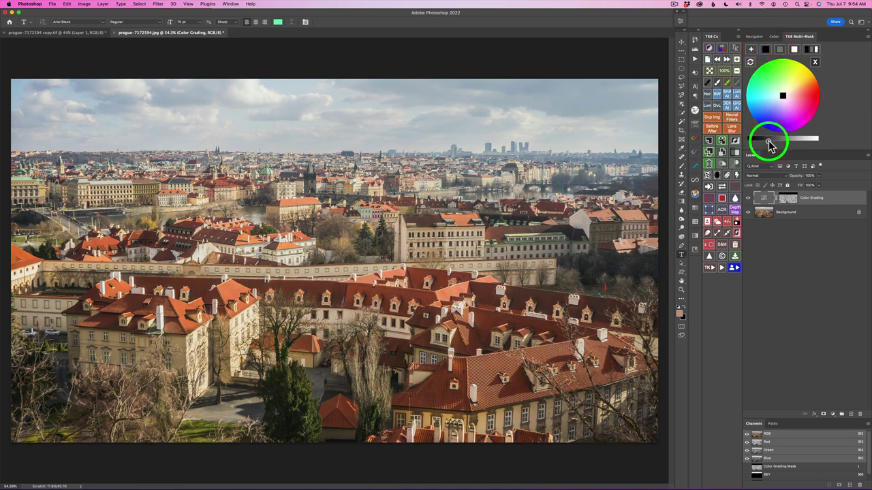
Darken the Color Grading layer's midtones slightly, shift them toward warm orange, and compare the image with and without the layer.
{"action": "left_click", "coordinate": [780, 50]}
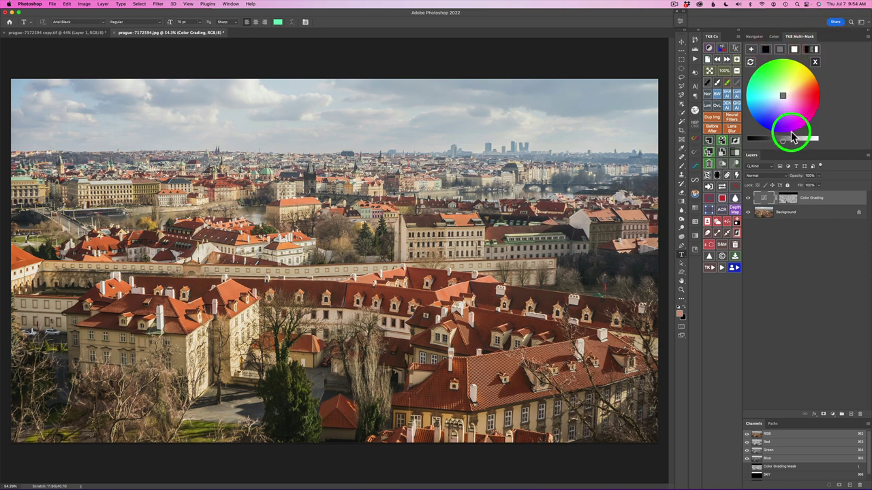
{"action": "left_click_drag", "start_coordinate": [783, 140], "coordinate": [778, 141]}
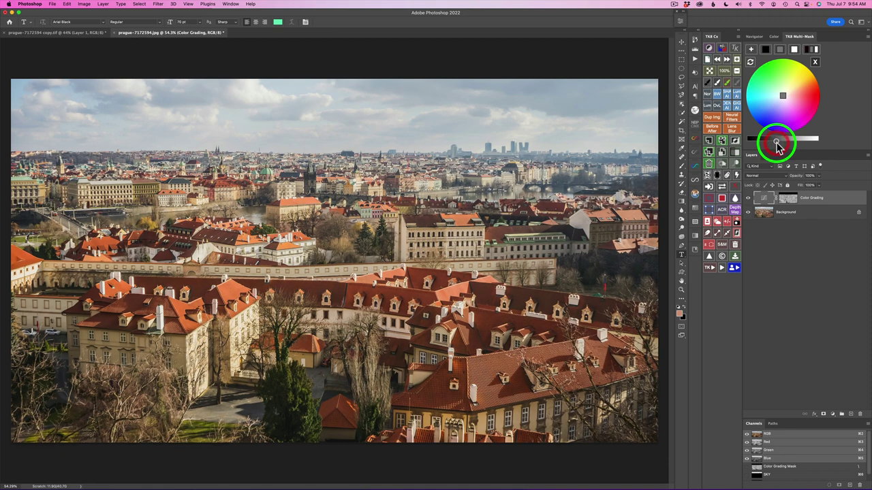
{"action": "left_click_drag", "start_coordinate": [789, 99], "coordinate": [793, 89]}
{"action": "left_click", "coordinate": [768, 190]}
{"action": "left_click_drag", "start_coordinate": [768, 190], "coordinate": [749, 200]}
{"action": "left_click", "coordinate": [749, 200]}
{"action": "left_click", "coordinate": [750, 199]}
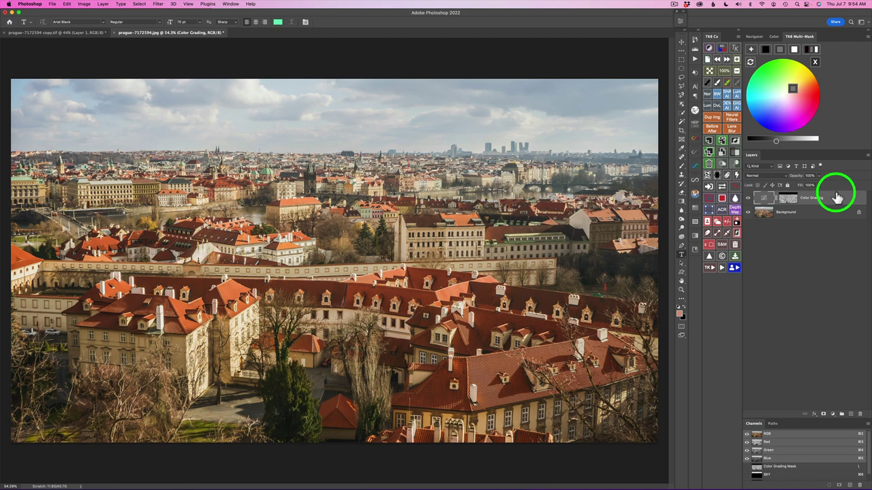
Brighten the Color Grading layer's highlights, compare the image with and without the layer, and close the color wheel.
{"action": "left_click_drag", "start_coordinate": [797, 92], "coordinate": [794, 48]}
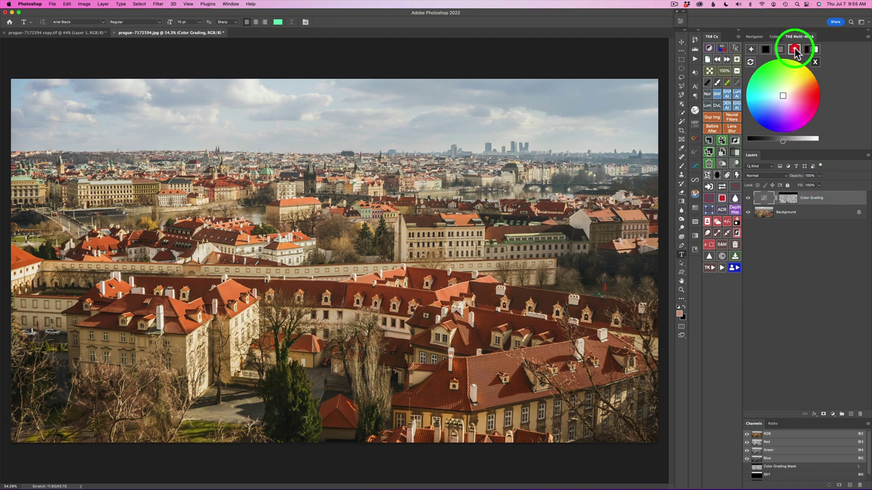
{"action": "left_click_drag", "start_coordinate": [798, 82], "coordinate": [801, 111]}
{"action": "left_click_drag", "start_coordinate": [783, 140], "coordinate": [790, 206]}
{"action": "left_click", "coordinate": [749, 198]}
{"action": "left_click", "coordinate": [750, 198]}
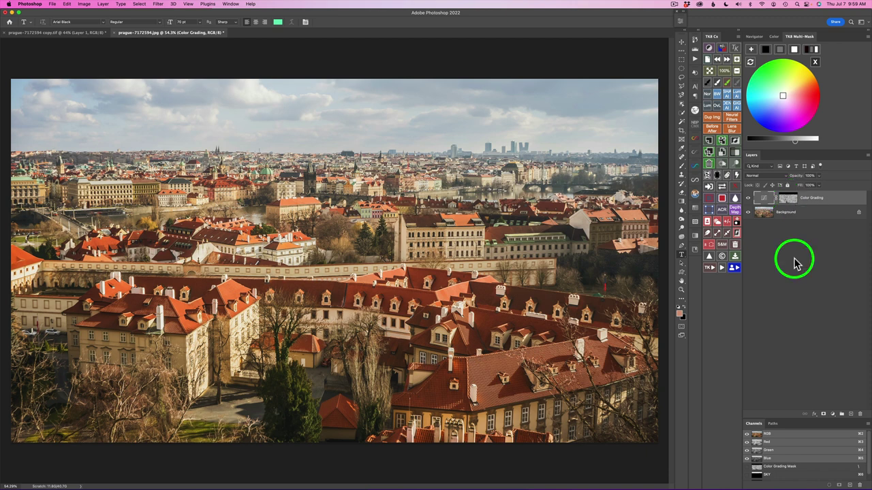
{"action": "left_click", "coordinate": [816, 63]}
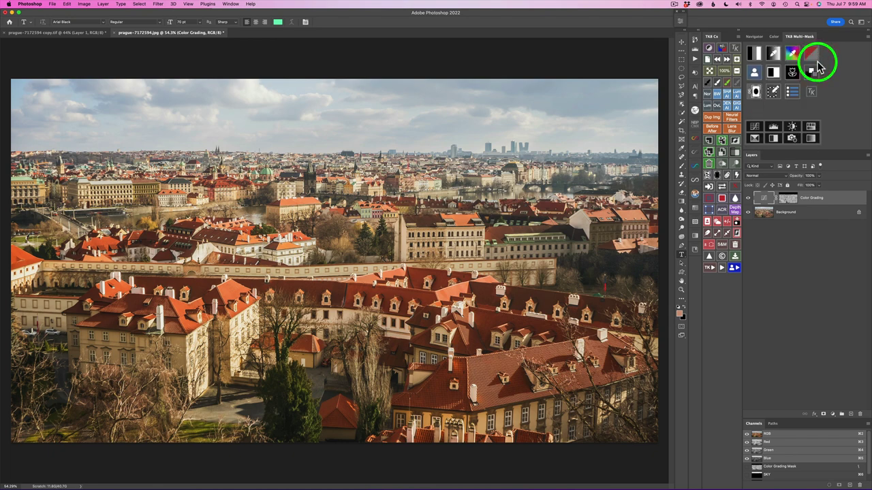
Create an RGB midtones 3 luminosity mask and subtract the saved Foreground channel from it with the mask calculator.
{"action": "left_click", "coordinate": [755, 52]}
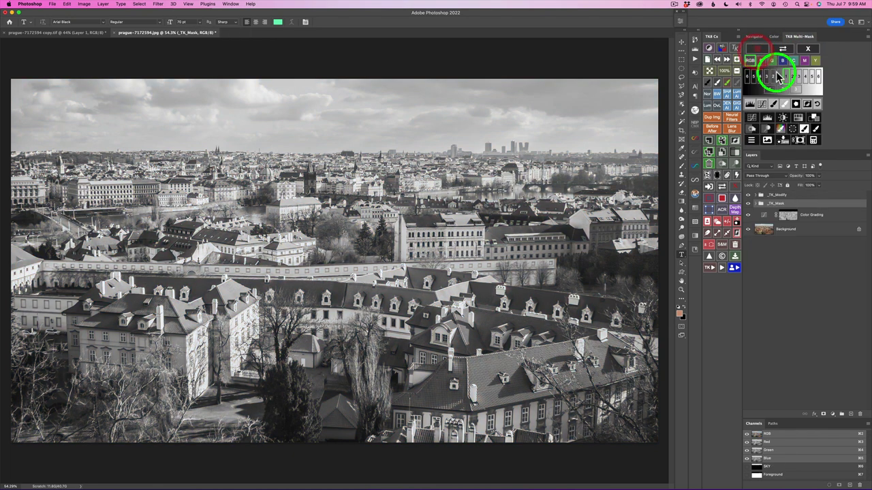
{"action": "left_click", "coordinate": [797, 90]}
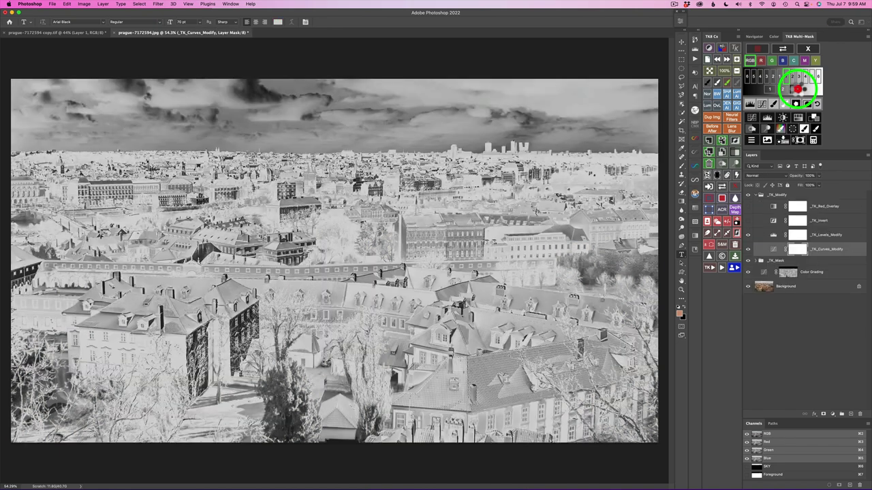
{"action": "left_click", "coordinate": [813, 140]}
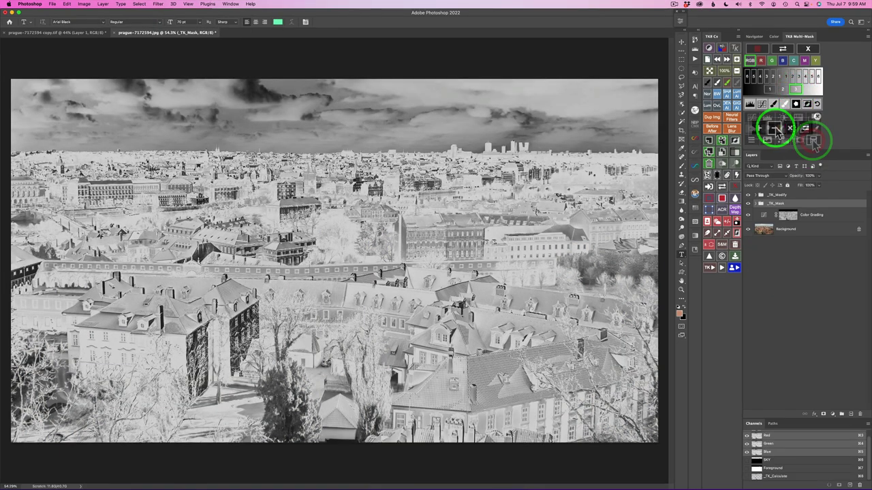
{"action": "left_click", "coordinate": [807, 48]}
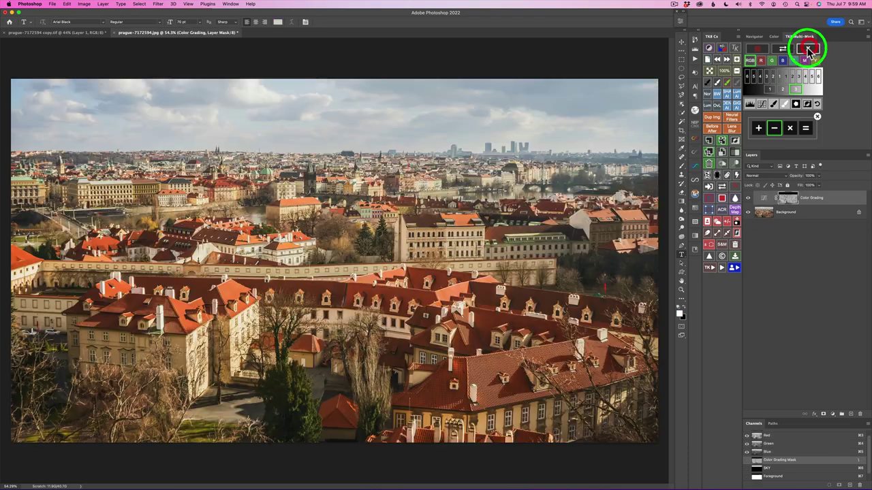
{"action": "left_click", "coordinate": [755, 73]}
{"action": "left_click_drag", "start_coordinate": [755, 72], "coordinate": [760, 60]}
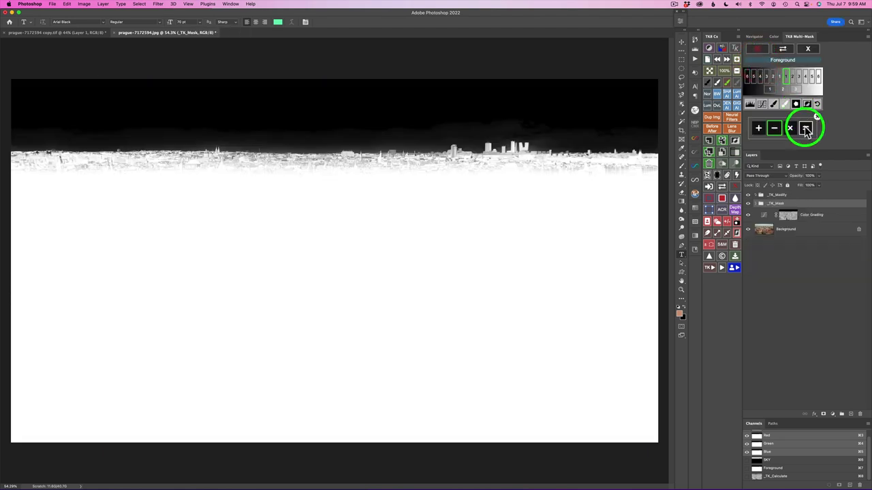
{"action": "left_click", "coordinate": [805, 129]}
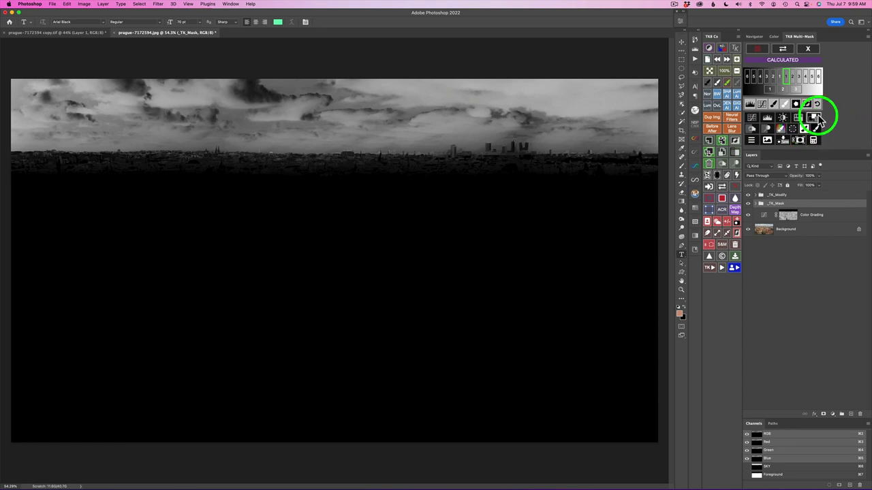
Output the calculated mask to a Color Grading layer, darken the sky's midtones and shift them toward blue, and compare before and after.
{"action": "left_click", "coordinate": [816, 118]}
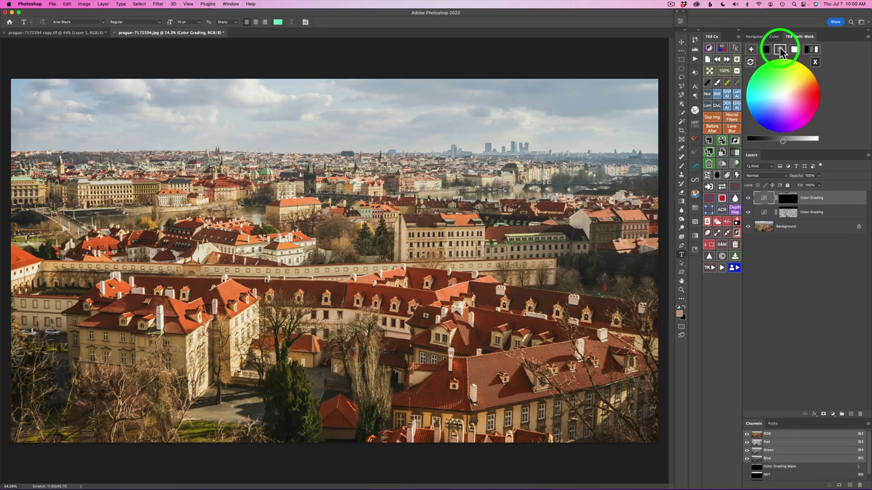
{"action": "left_click", "coordinate": [781, 52]}
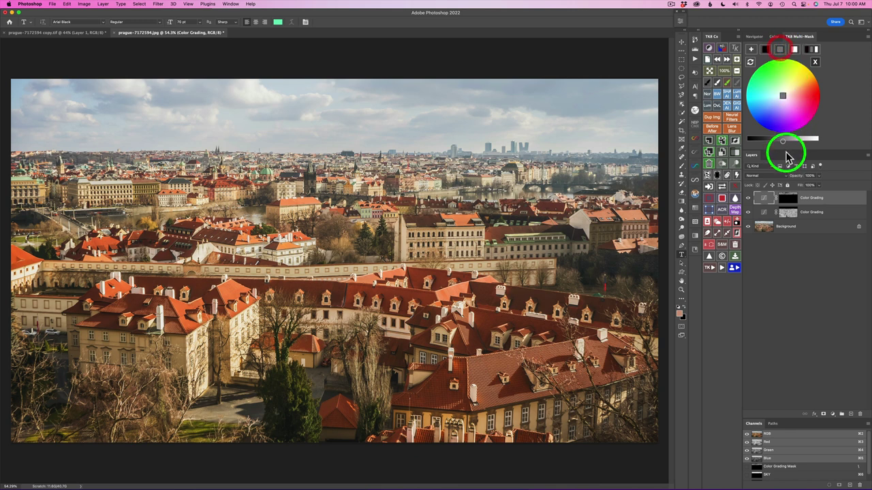
{"action": "left_click_drag", "start_coordinate": [783, 141], "coordinate": [767, 143]}
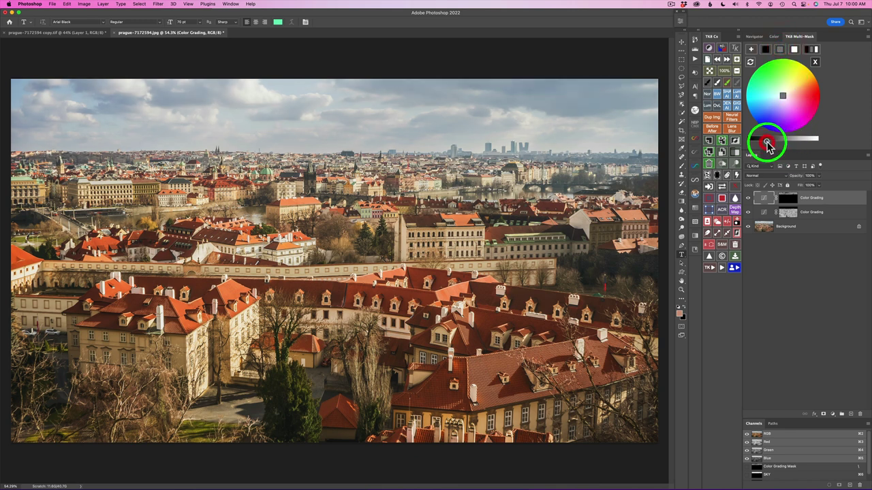
{"action": "mouse_move", "coordinate": [784, 109]}
{"action": "left_mouse_down"}
{"action": "mouse_move", "coordinate": [787, 99]}
{"action": "mouse_move", "coordinate": [773, 109]}
{"action": "left_mouse_up"}
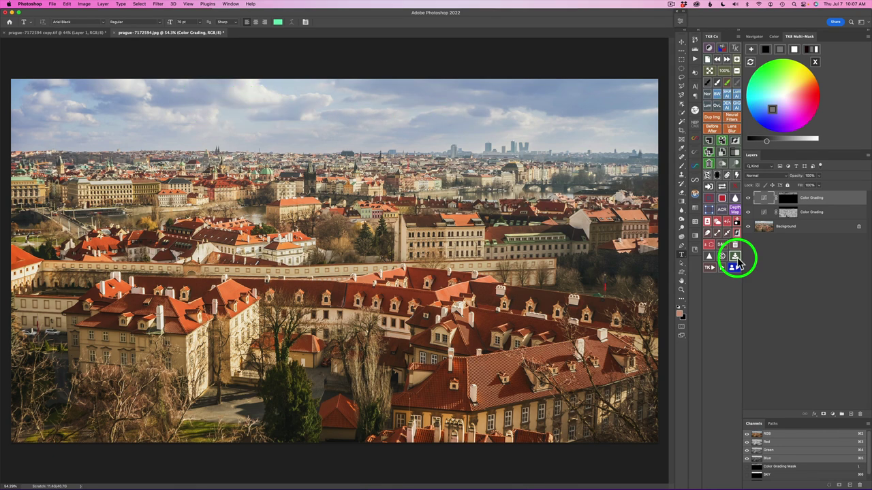
{"action": "left_click", "coordinate": [714, 130]}
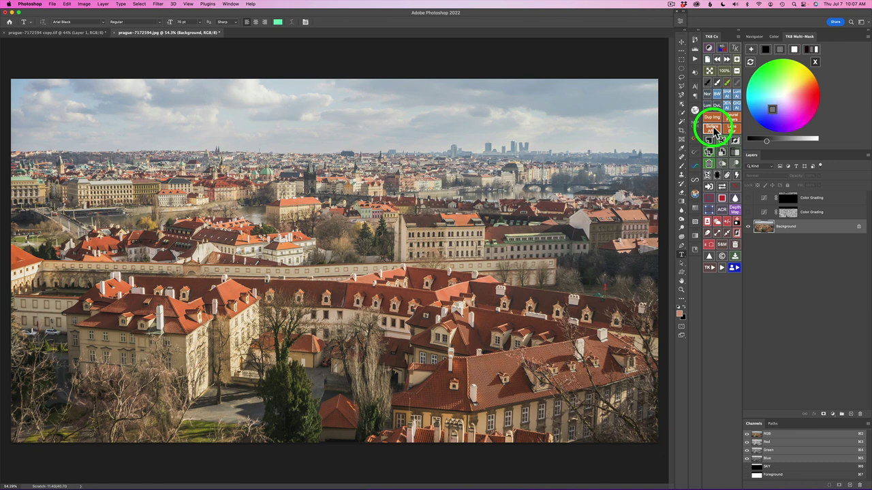
{"action": "left_click", "coordinate": [714, 129]}
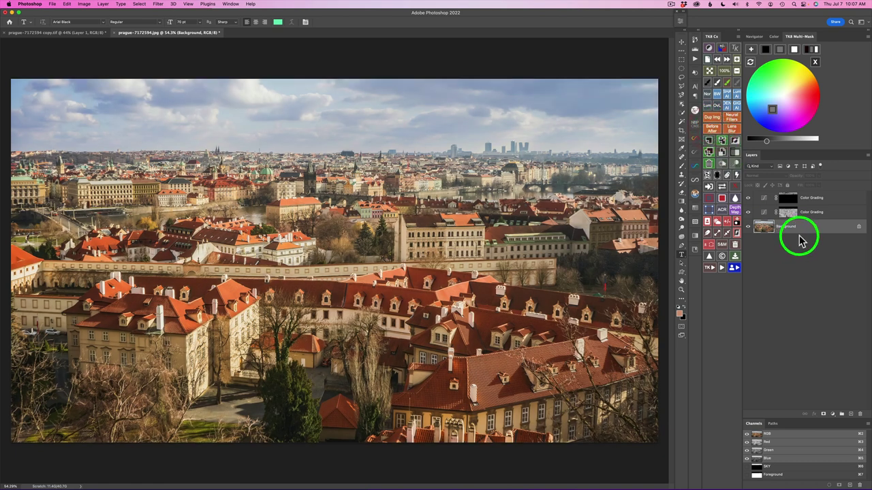
Run the Soft Pop action above the top Color Grading layer and compare the image with and without it.
{"action": "left_click", "coordinate": [810, 203]}
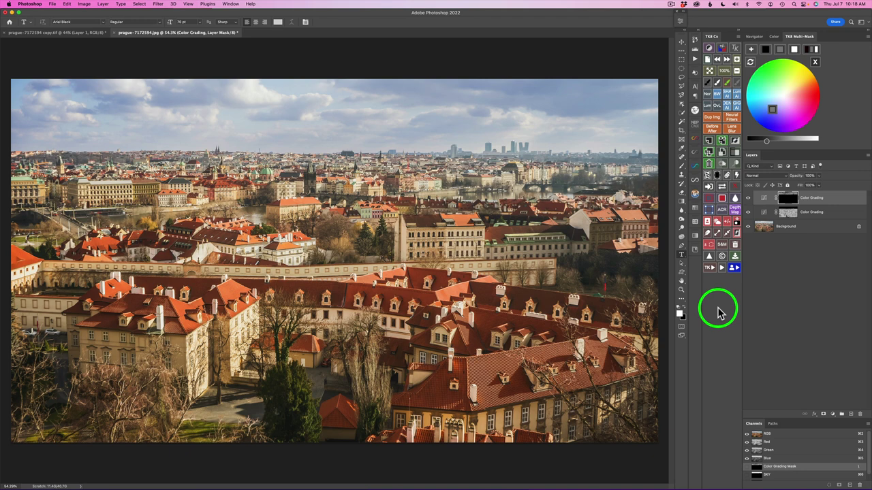
{"action": "left_click", "coordinate": [712, 268]}
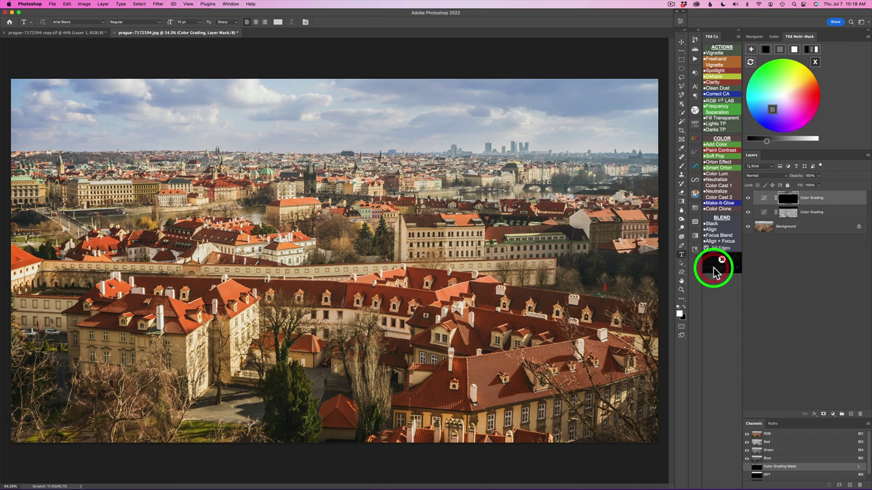
{"action": "left_click", "coordinate": [716, 157]}
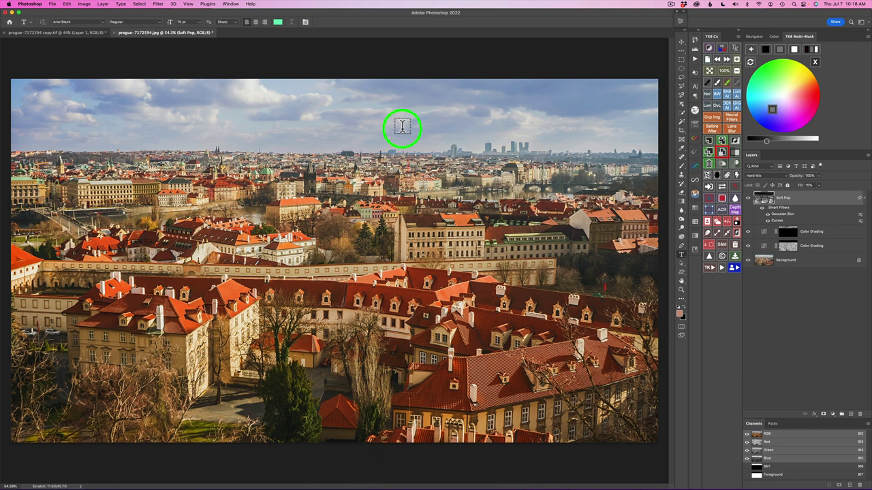
{"action": "left_click", "coordinate": [748, 198]}
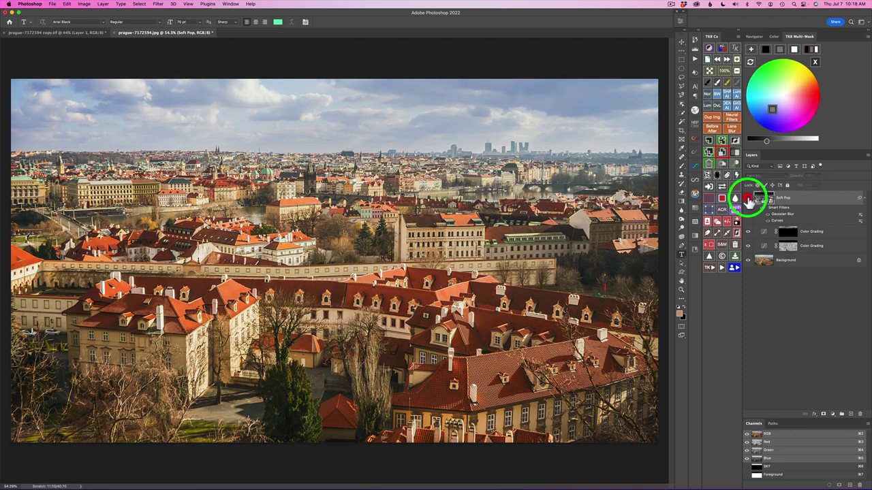
{"action": "left_click", "coordinate": [748, 198]}
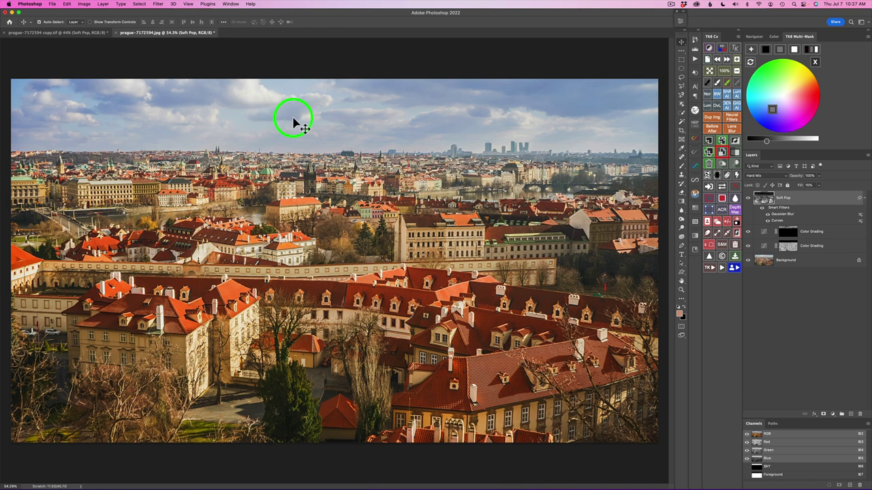
Run the Clarity action above the Soft Pop layer, raising its High Pass radius slightly above 10 pixels.
{"action": "left_click", "coordinate": [709, 267]}
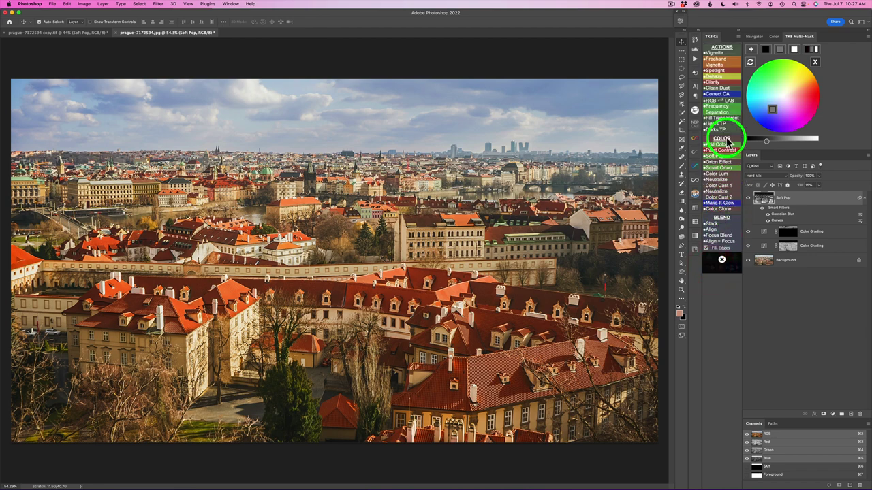
{"action": "left_click", "coordinate": [715, 83]}
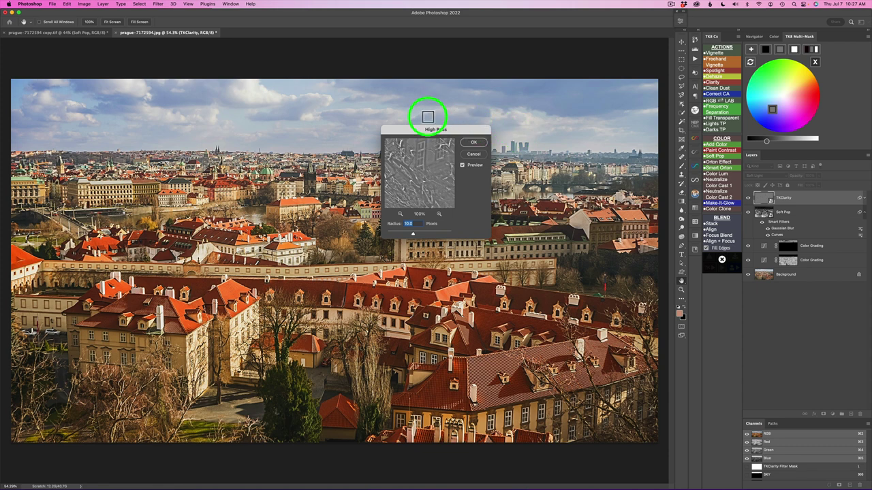
{"action": "left_click", "coordinate": [424, 183]}
{"action": "left_click_drag", "start_coordinate": [419, 234], "coordinate": [421, 234]}
{"action": "left_click", "coordinate": [474, 145]}
{"action": "left_click", "coordinate": [761, 199]}
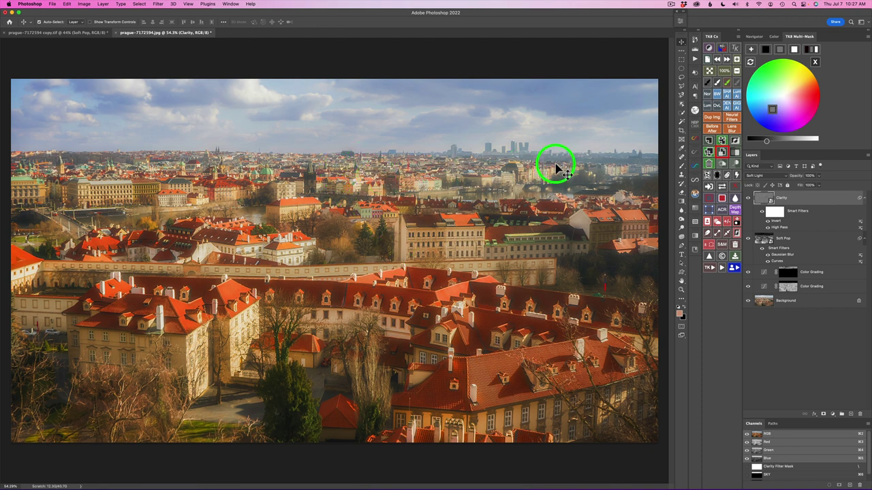
Mask the Clarity layer with the saved SKY channel and compare the sky and skyline with and without the layer.
{"action": "left_click", "coordinate": [711, 190]}
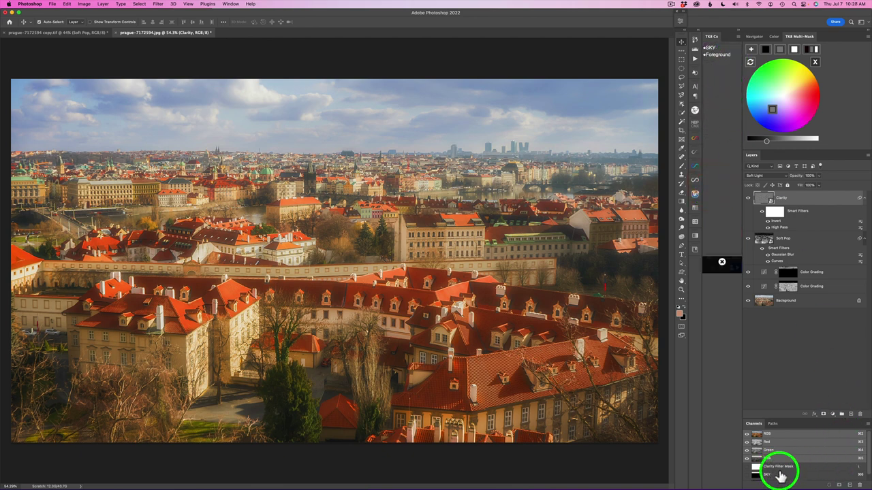
{"action": "scroll", "coordinate": [780, 475], "scroll_direction": "down", "scroll_amount": 1}
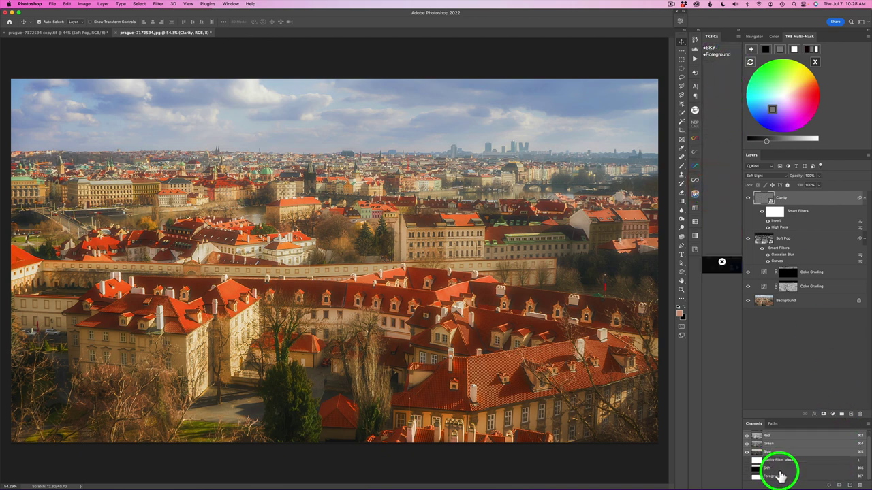
{"action": "left_click", "coordinate": [723, 55]}
{"action": "left_click", "coordinate": [712, 49]}
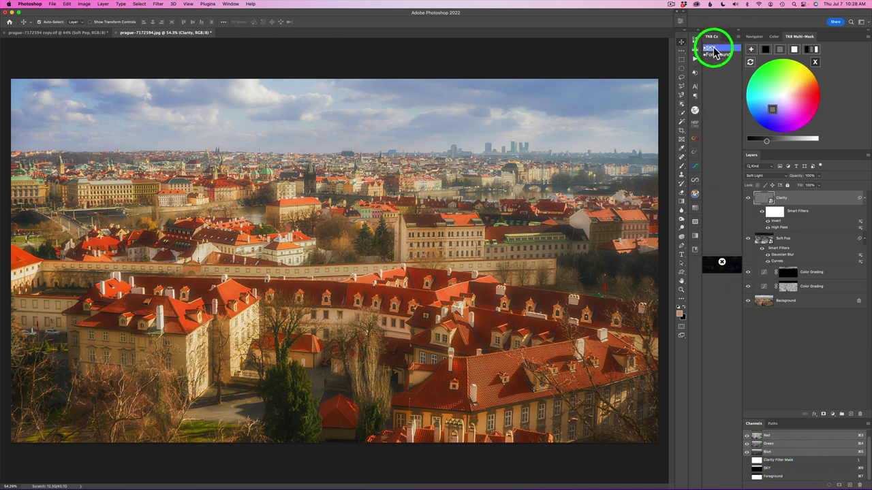
{"action": "double_click", "coordinate": [712, 51]}
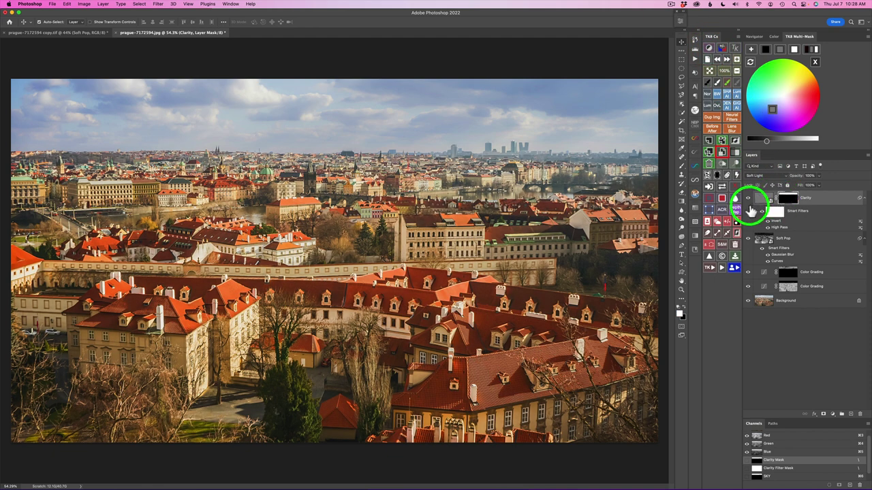
{"action": "left_click", "coordinate": [748, 199]}
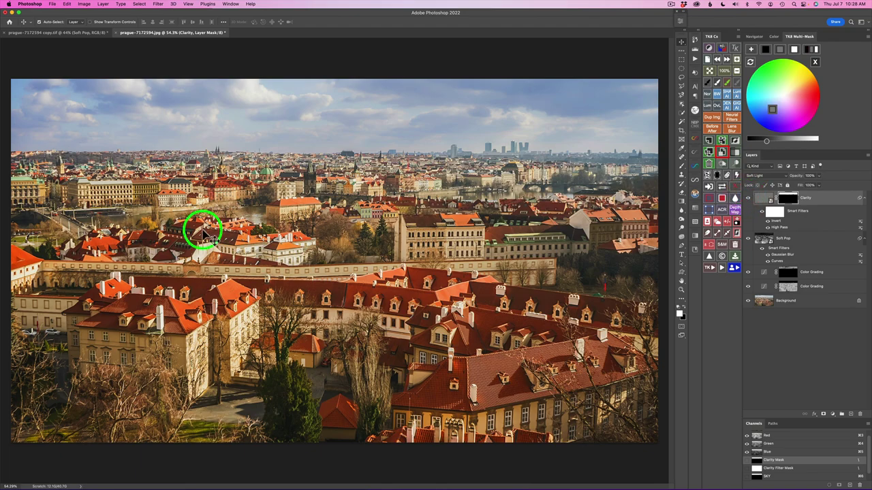
{"action": "scroll", "coordinate": [203, 231], "scroll_direction": "up", "scroll_amount": 5}
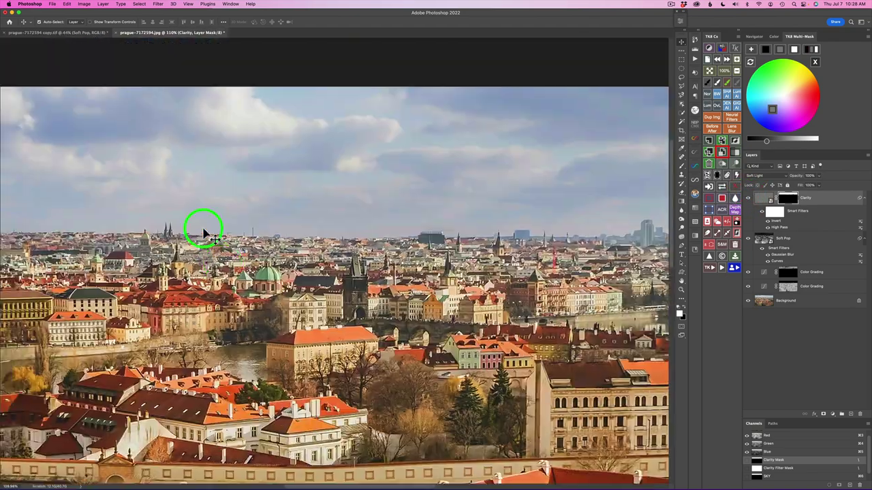
{"action": "scroll", "coordinate": [203, 232], "scroll_direction": "up", "scroll_amount": 2}
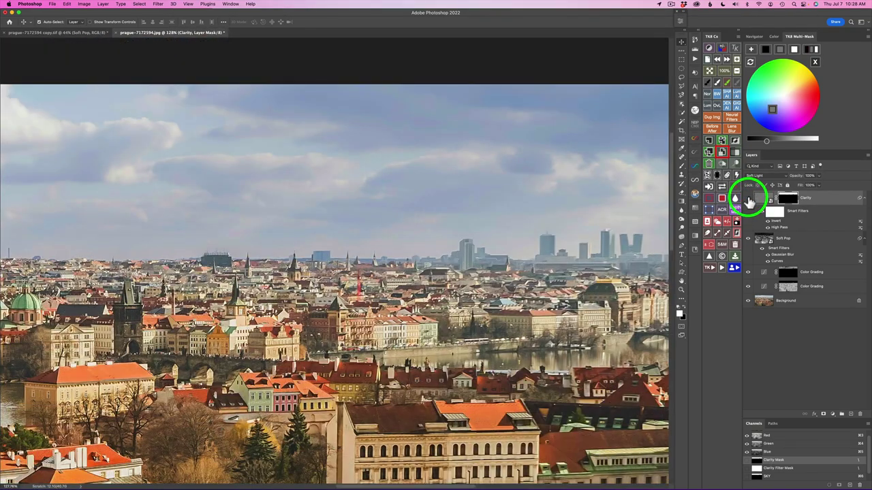
{"action": "left_click", "coordinate": [749, 199]}
{"action": "left_click", "coordinate": [748, 199]}
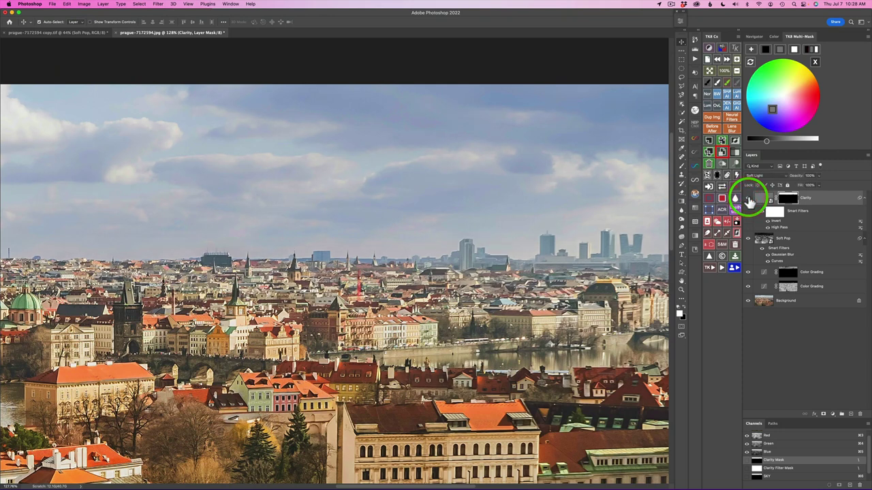
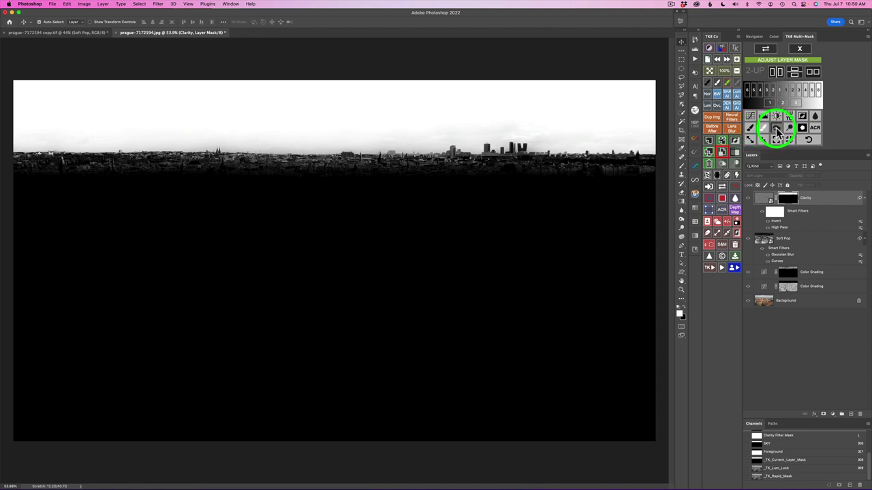
Burn the shadows of the Clarity layer mask along the city below the horizon to turn that area black.
{"action": "left_click", "coordinate": [777, 133]}
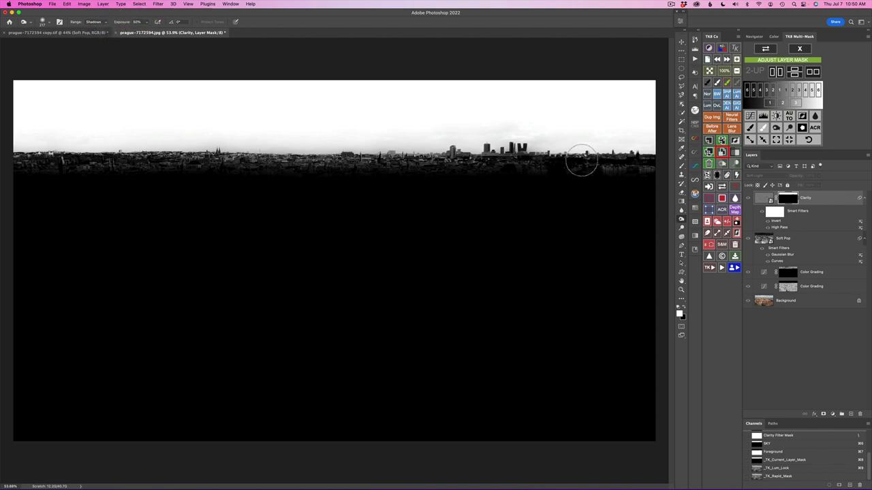
{"action": "mouse_move", "coordinate": [581, 161]}
{"action": "left_mouse_down"}
{"action": "mouse_move", "coordinate": [651, 168]}
{"action": "mouse_move", "coordinate": [575, 167]}
{"action": "mouse_move", "coordinate": [555, 158]}
{"action": "mouse_move", "coordinate": [550, 169]}
{"action": "mouse_move", "coordinate": [502, 173]}
{"action": "mouse_move", "coordinate": [490, 171]}
{"action": "mouse_move", "coordinate": [492, 162]}
{"action": "mouse_move", "coordinate": [483, 183]}
{"action": "mouse_move", "coordinate": [454, 176]}
{"action": "mouse_move", "coordinate": [462, 167]}
{"action": "mouse_move", "coordinate": [342, 162]}
{"action": "mouse_move", "coordinate": [423, 162]}
{"action": "mouse_move", "coordinate": [204, 160]}
{"action": "mouse_move", "coordinate": [289, 160]}
{"action": "mouse_move", "coordinate": [257, 169]}
{"action": "mouse_move", "coordinate": [166, 153]}
{"action": "mouse_move", "coordinate": [188, 162]}
{"action": "mouse_move", "coordinate": [48, 171]}
{"action": "mouse_move", "coordinate": [30, 160]}
{"action": "mouse_move", "coordinate": [76, 155]}
{"action": "mouse_move", "coordinate": [17, 158]}
{"action": "mouse_move", "coordinate": [454, 182]}
{"action": "mouse_move", "coordinate": [399, 167]}
{"action": "mouse_move", "coordinate": [510, 171]}
{"action": "mouse_move", "coordinate": [519, 192]}
{"action": "left_mouse_up"}
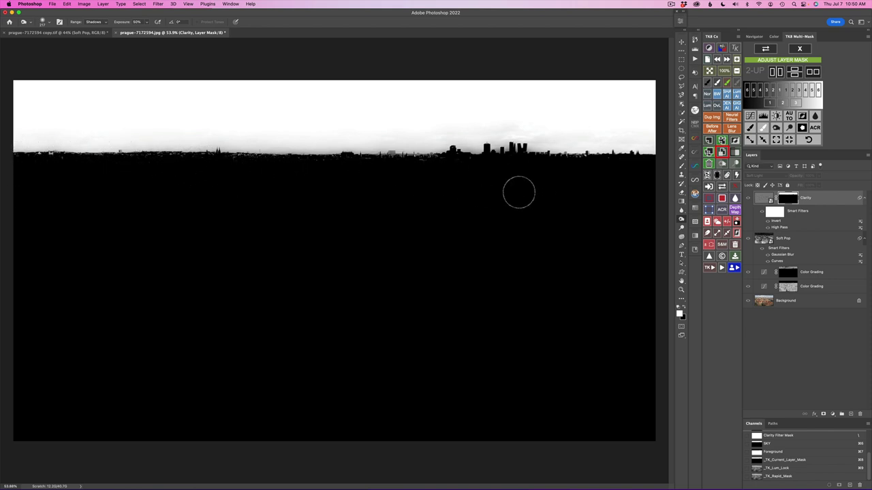
{"action": "left_click", "coordinate": [764, 118]}
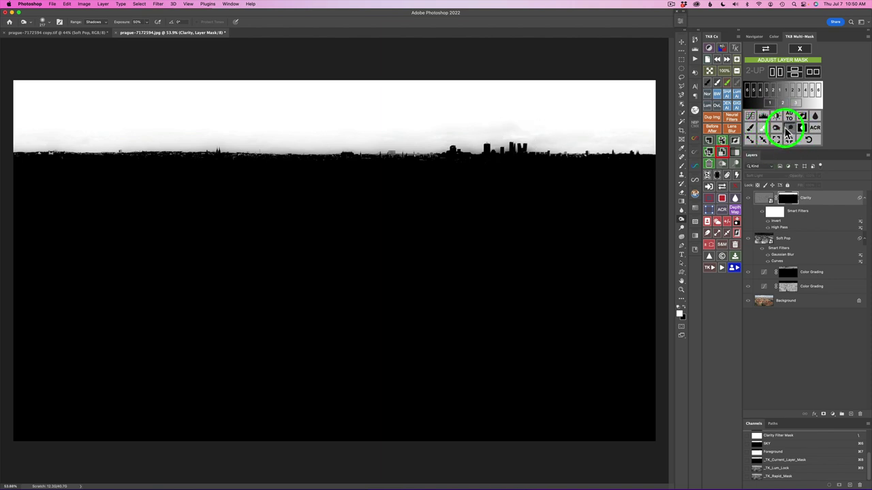
Dodge the highlights of the Clarity layer mask in the sky above the horizon and burn the remaining grey buildings on the skyline.
{"action": "left_click", "coordinate": [786, 133]}
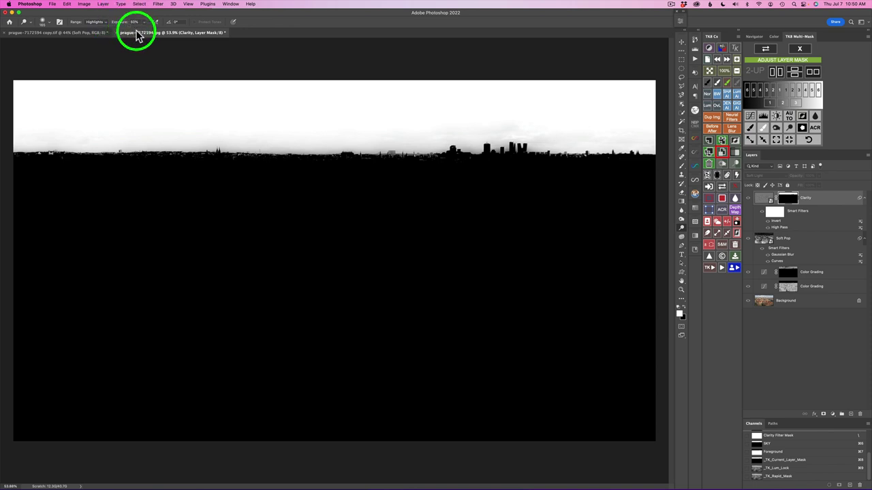
{"action": "mouse_move", "coordinate": [504, 139]}
{"action": "left_mouse_down"}
{"action": "mouse_move", "coordinate": [524, 126]}
{"action": "mouse_move", "coordinate": [472, 143]}
{"action": "mouse_move", "coordinate": [624, 150]}
{"action": "mouse_move", "coordinate": [581, 150]}
{"action": "mouse_move", "coordinate": [669, 141]}
{"action": "left_mouse_up"}
{"action": "mouse_move", "coordinate": [492, 131]}
{"action": "left_mouse_down"}
{"action": "mouse_move", "coordinate": [463, 148]}
{"action": "mouse_move", "coordinate": [401, 143]}
{"action": "mouse_move", "coordinate": [464, 140]}
{"action": "mouse_move", "coordinate": [403, 161]}
{"action": "mouse_move", "coordinate": [383, 150]}
{"action": "mouse_move", "coordinate": [411, 145]}
{"action": "mouse_move", "coordinate": [258, 150]}
{"action": "mouse_move", "coordinate": [278, 132]}
{"action": "mouse_move", "coordinate": [307, 126]}
{"action": "mouse_move", "coordinate": [240, 144]}
{"action": "left_mouse_up"}
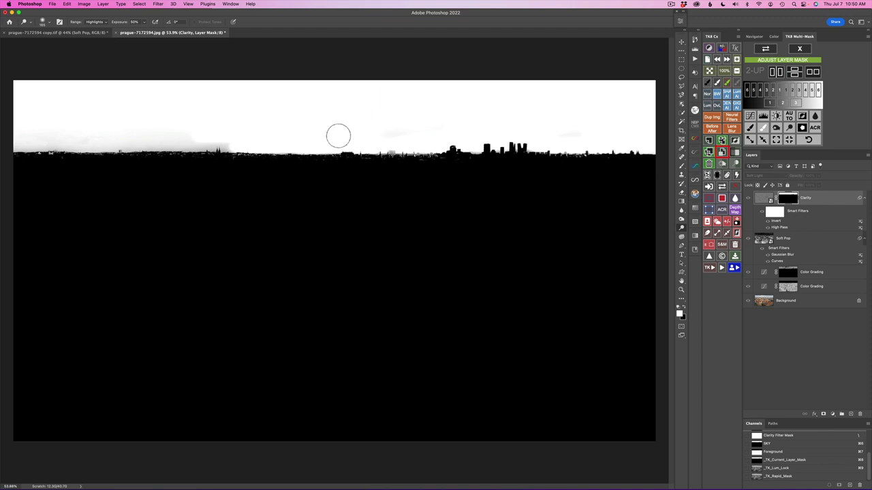
{"action": "left_click", "coordinate": [784, 128]}
{"action": "mouse_move", "coordinate": [395, 155]}
{"action": "left_mouse_down"}
{"action": "mouse_move", "coordinate": [426, 161]}
{"action": "mouse_move", "coordinate": [422, 170]}
{"action": "mouse_move", "coordinate": [441, 160]}
{"action": "left_mouse_up"}
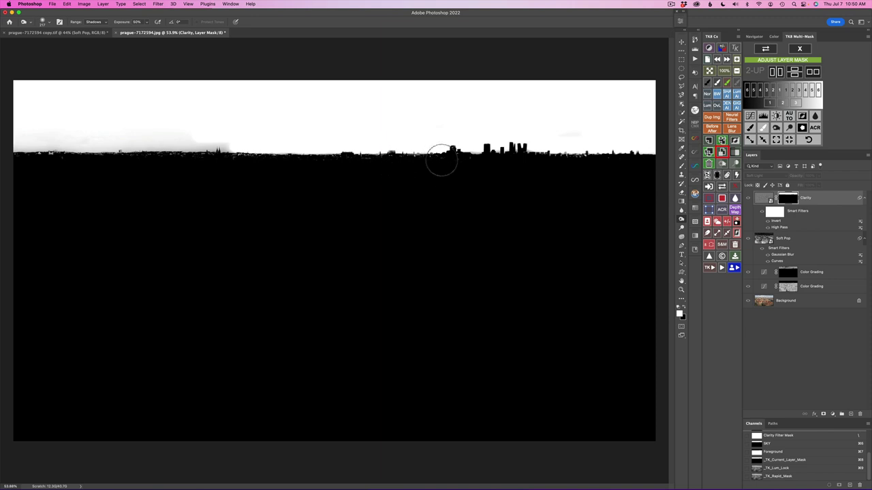
Paint the Clarity layer mask to solid black below the horizon and clean up the leftover tones, then close the mask view.
{"action": "left_click", "coordinate": [751, 130]}
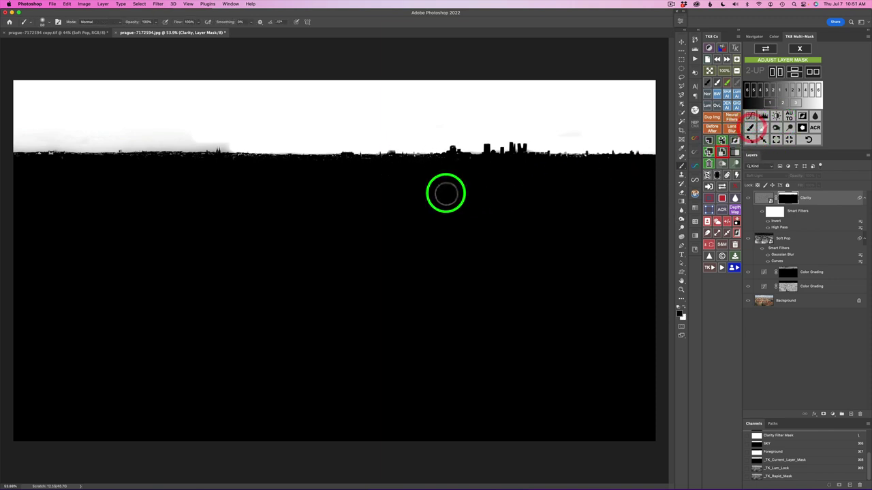
{"action": "mouse_move", "coordinate": [247, 171]}
{"action": "left_mouse_down"}
{"action": "mouse_move", "coordinate": [231, 156]}
{"action": "mouse_move", "coordinate": [239, 159]}
{"action": "mouse_move", "coordinate": [202, 157]}
{"action": "mouse_move", "coordinate": [217, 171]}
{"action": "mouse_move", "coordinate": [201, 168]}
{"action": "left_mouse_up"}
{"action": "left_click_drag", "start_coordinate": [442, 175], "coordinate": [442, 177]}
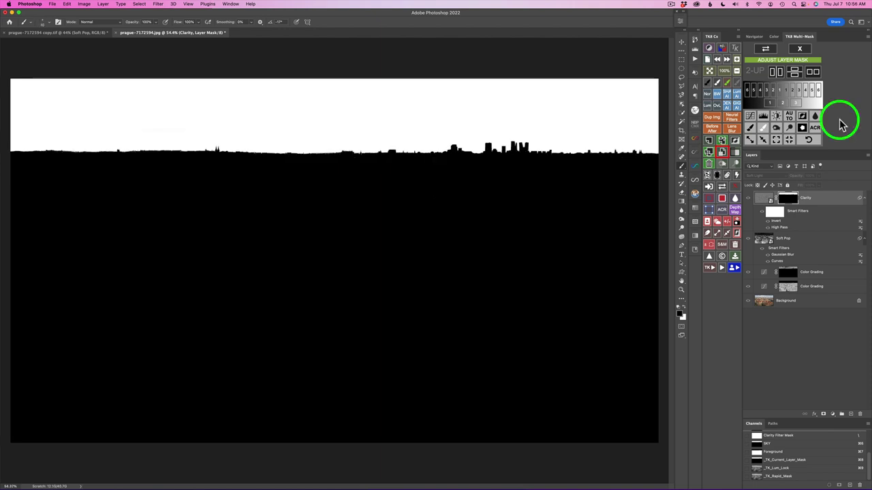
{"action": "left_click", "coordinate": [767, 49]}
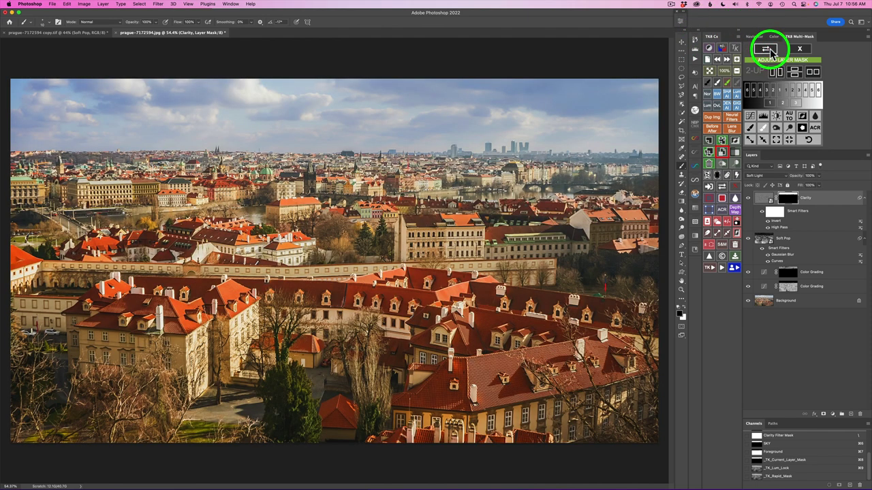
{"action": "left_click", "coordinate": [802, 51]}
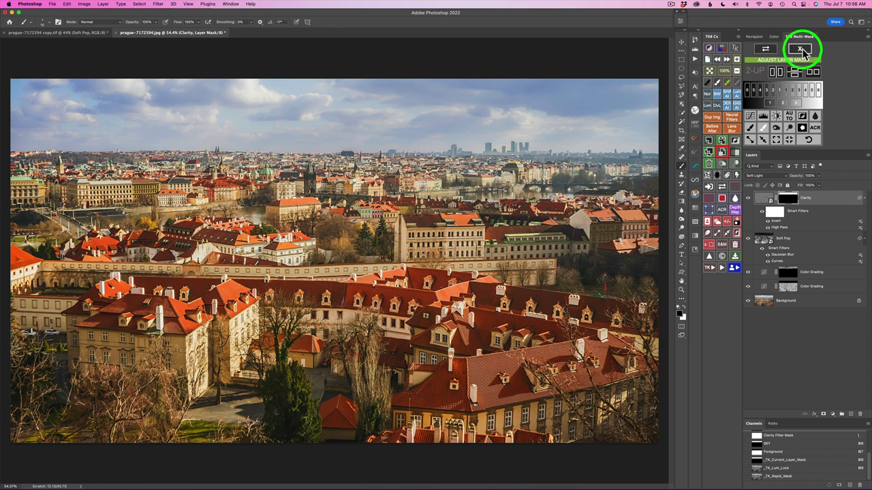
Compare the sky and skyline with and without the Clarity layer, examining the horizon buildings up close.
{"action": "left_click", "coordinate": [749, 199]}
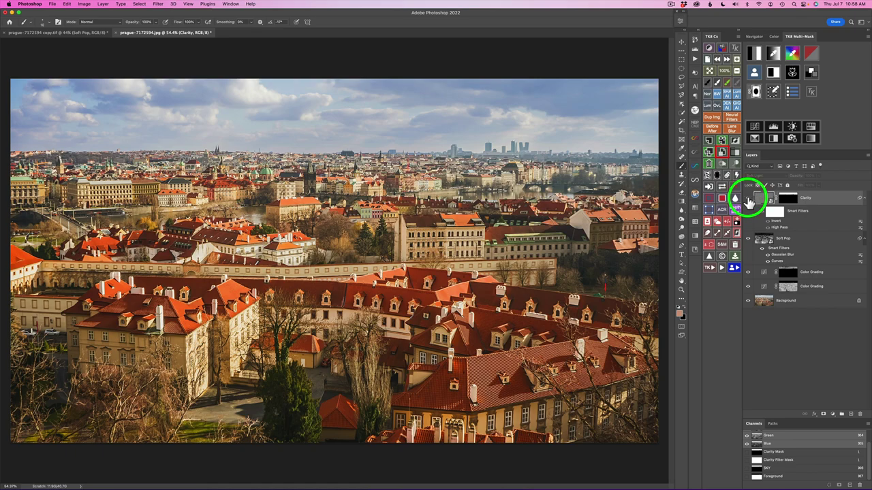
{"action": "left_click_drag", "start_coordinate": [749, 198], "coordinate": [519, 142]}
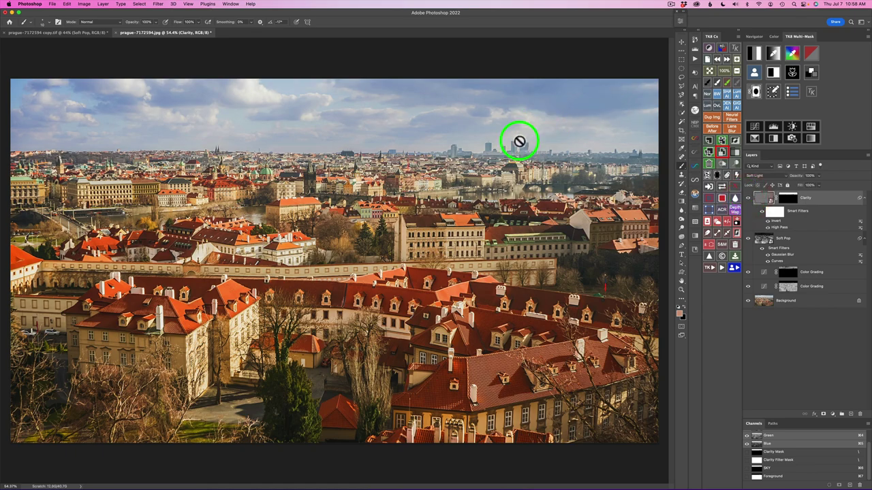
{"action": "scroll", "coordinate": [519, 142], "scroll_direction": "up", "scroll_amount": 5}
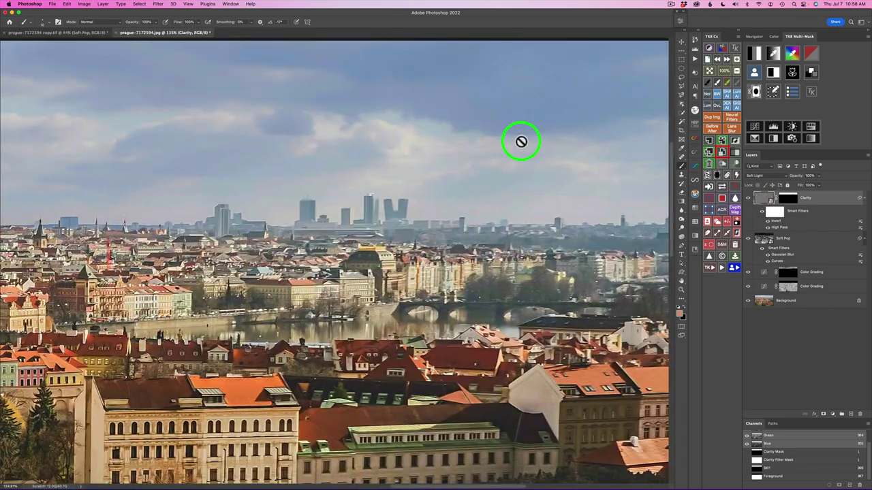
{"action": "scroll", "coordinate": [520, 141], "scroll_direction": "up", "scroll_amount": 3}
{"action": "left_click_drag", "start_coordinate": [520, 141], "coordinate": [756, 96]}
{"action": "key", "text": "super+0"}
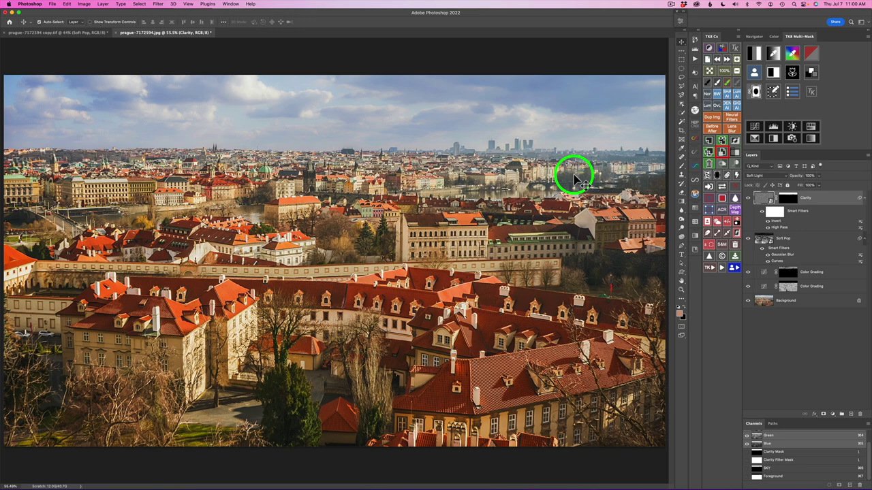
{"action": "left_click_drag", "start_coordinate": [576, 178], "coordinate": [534, 169]}
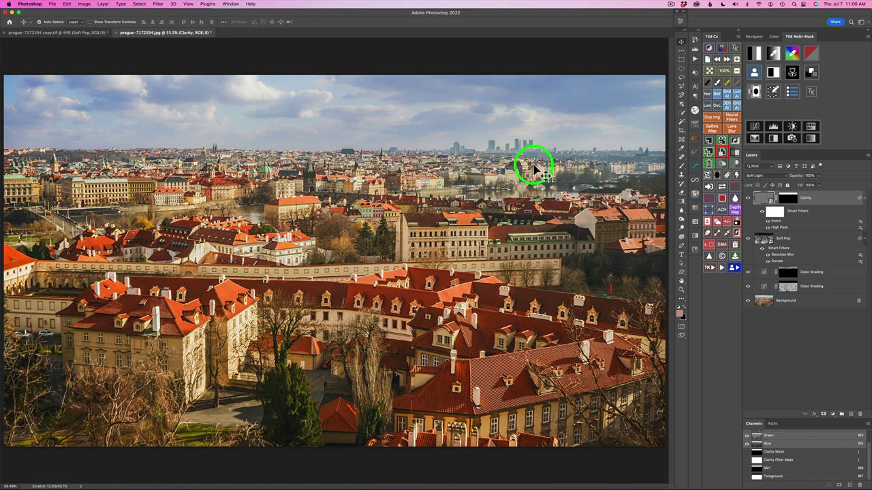
Run the Dehaze action above the Clarity layer and invert the Dehaze Group mask to black.
{"action": "left_click", "coordinate": [708, 268]}
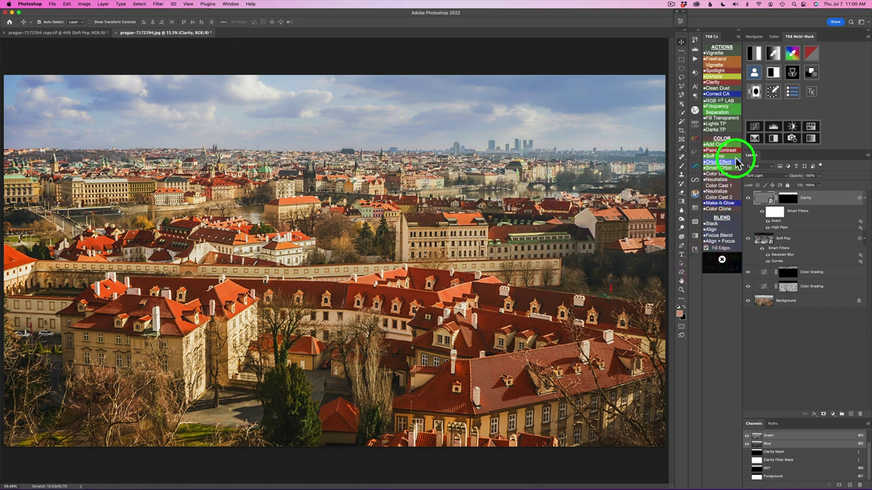
{"action": "left_click", "coordinate": [715, 76]}
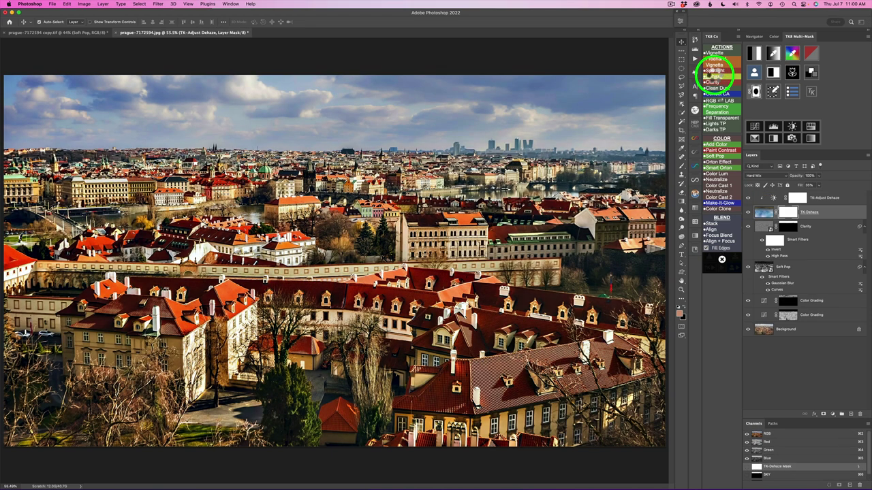
{"action": "left_click", "coordinate": [773, 163]}
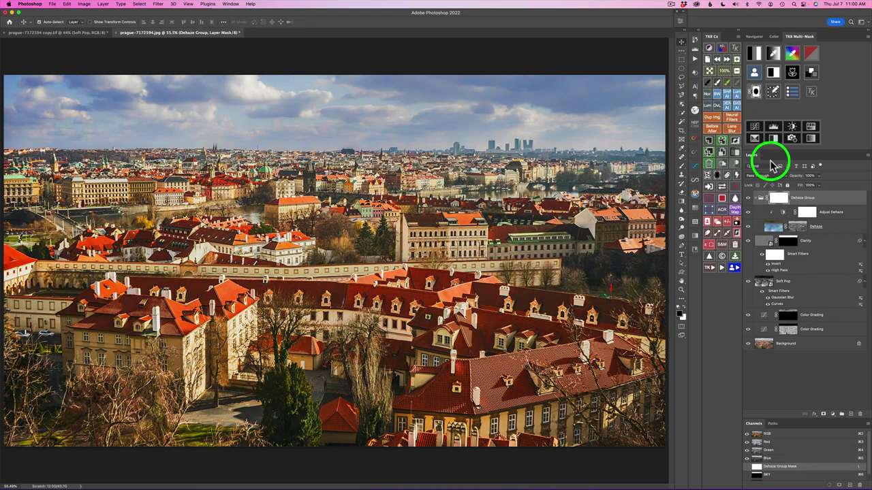
{"action": "left_click", "coordinate": [782, 197]}
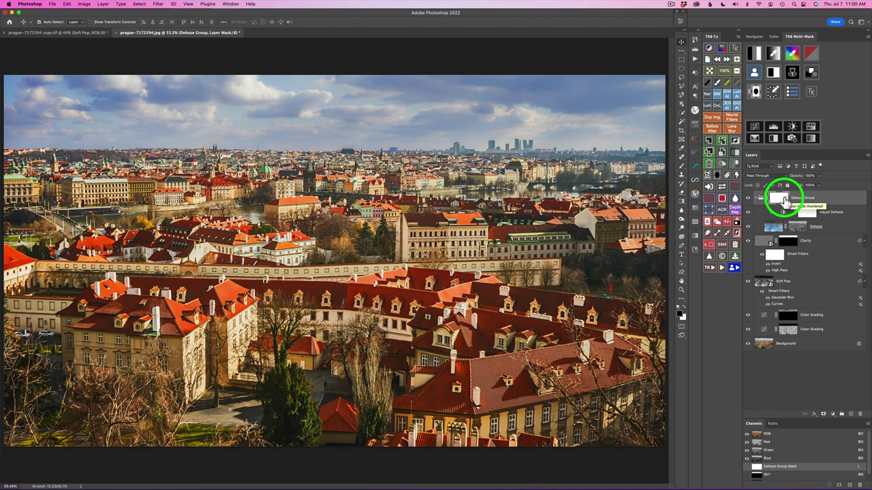
{"action": "left_click", "coordinate": [721, 177]}
{"action": "left_click", "coordinate": [781, 197]}
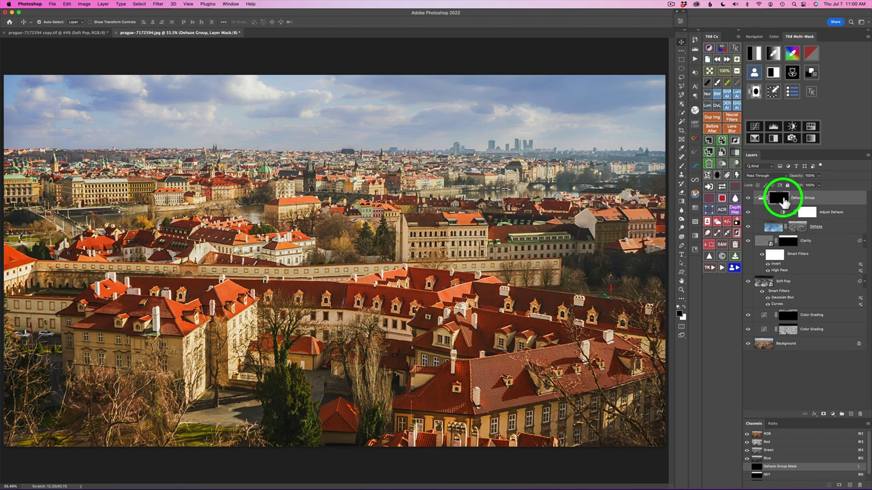
Paint white on the Dehaze Group mask along the hazy horizon and compare the image with and without the group.
{"action": "left_click", "coordinate": [719, 83]}
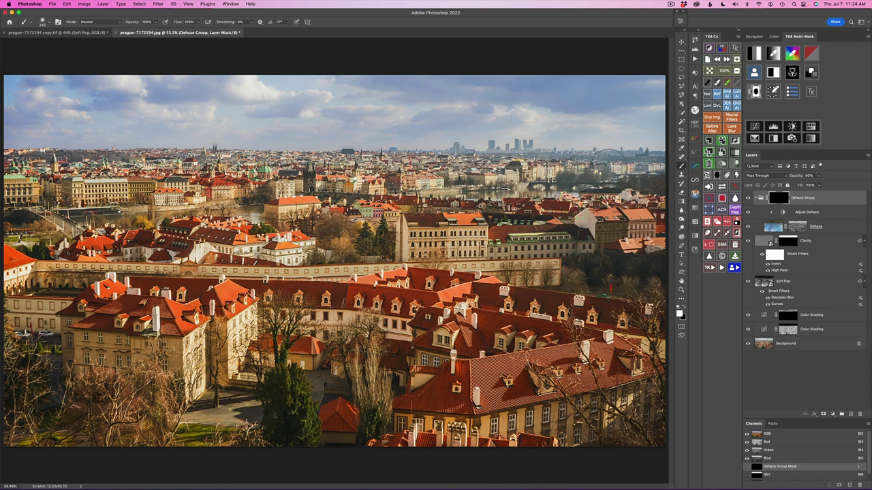
{"action": "left_click_drag", "start_coordinate": [603, 169], "coordinate": [603, 170]}
{"action": "left_click_drag", "start_coordinate": [647, 155], "coordinate": [631, 157]}
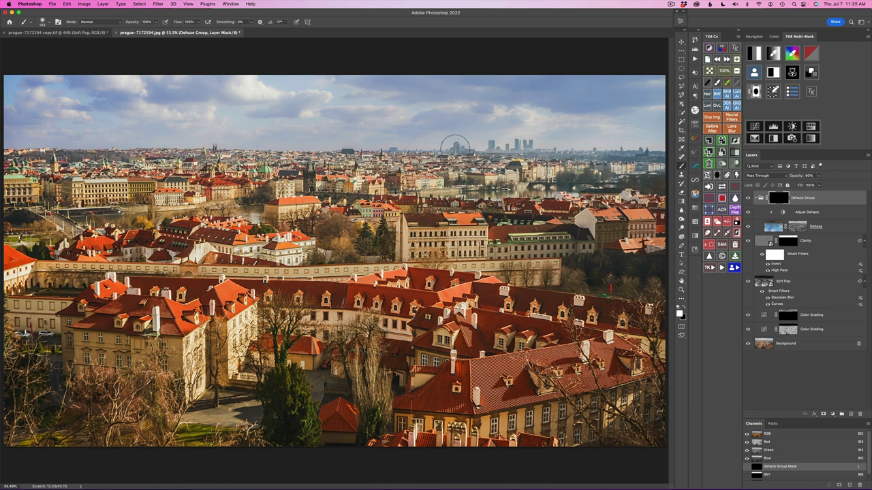
{"action": "left_click_drag", "start_coordinate": [489, 143], "coordinate": [587, 156]}
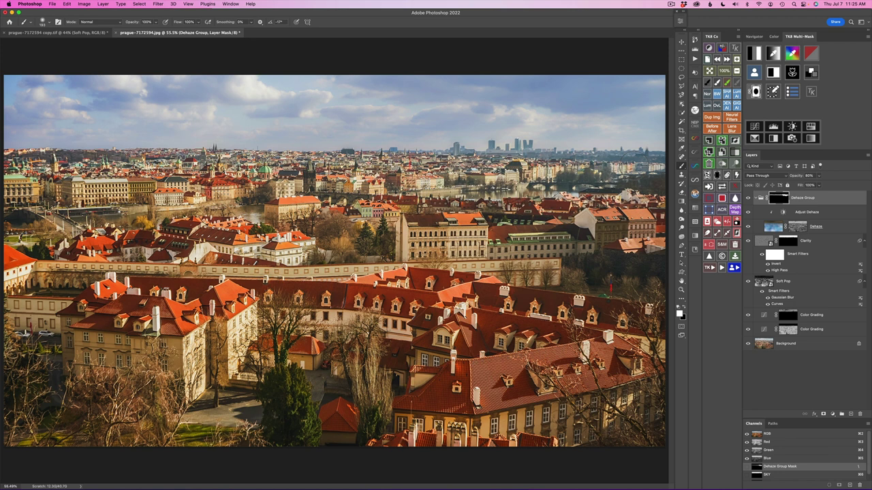
{"action": "left_click", "coordinate": [748, 198]}
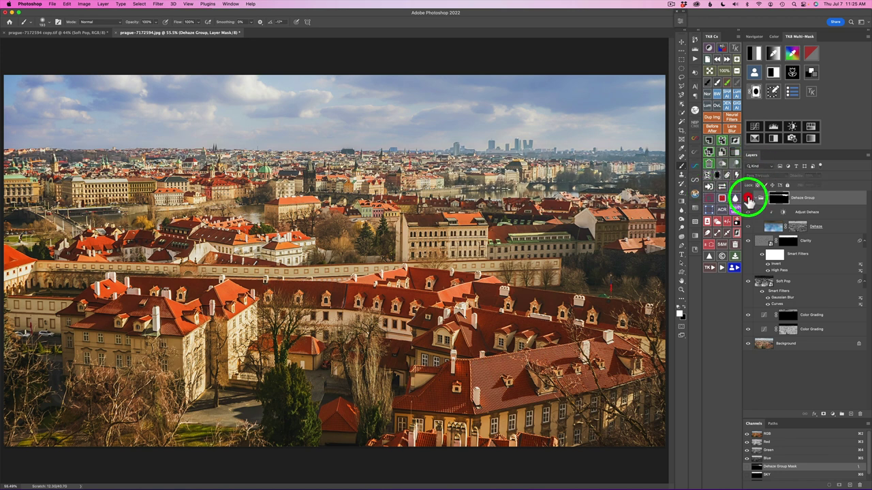
{"action": "left_click", "coordinate": [748, 198]}
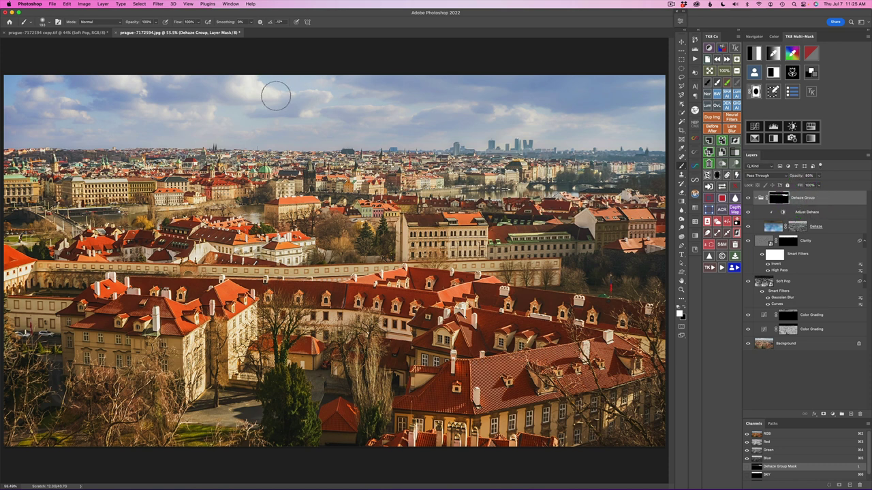
Switch to the Move tool and collapse the Dehaze Group.
{"action": "key", "text": "v"}
{"action": "left_click", "coordinate": [156, 92]}
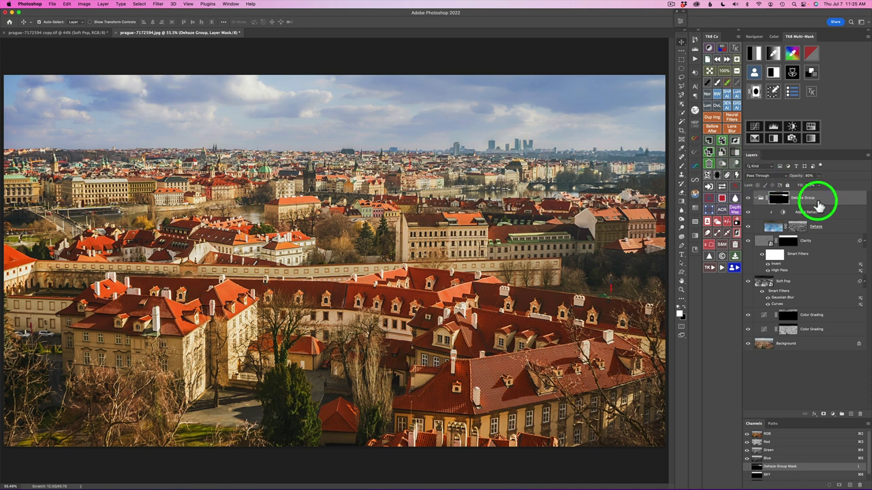
{"action": "left_click", "coordinate": [757, 198]}
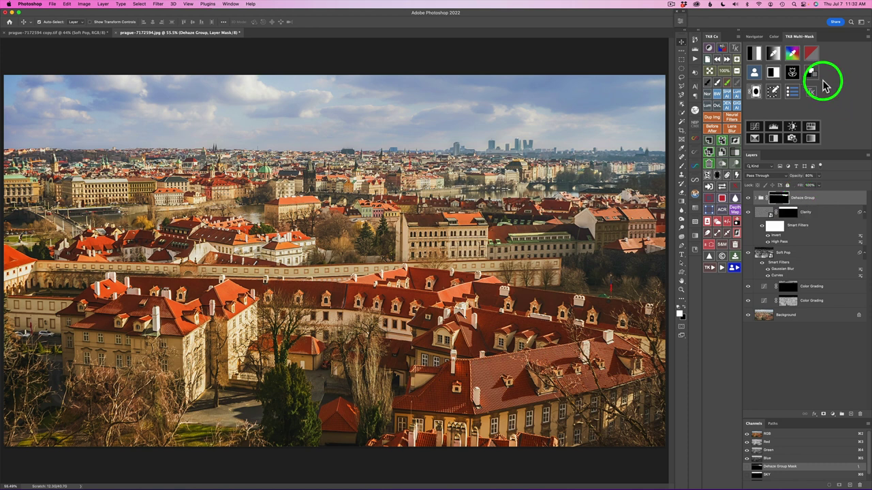
Generate the SKY mask and load it into the mask calculator with the multiply operation, then exit the mask preview.
{"action": "left_click", "coordinate": [758, 76]}
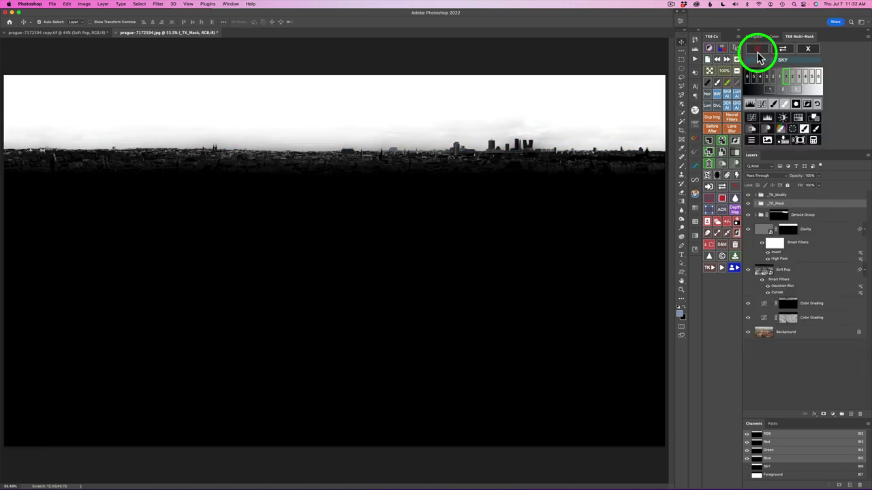
{"action": "left_click", "coordinate": [758, 52]}
{"action": "left_click", "coordinate": [814, 142]}
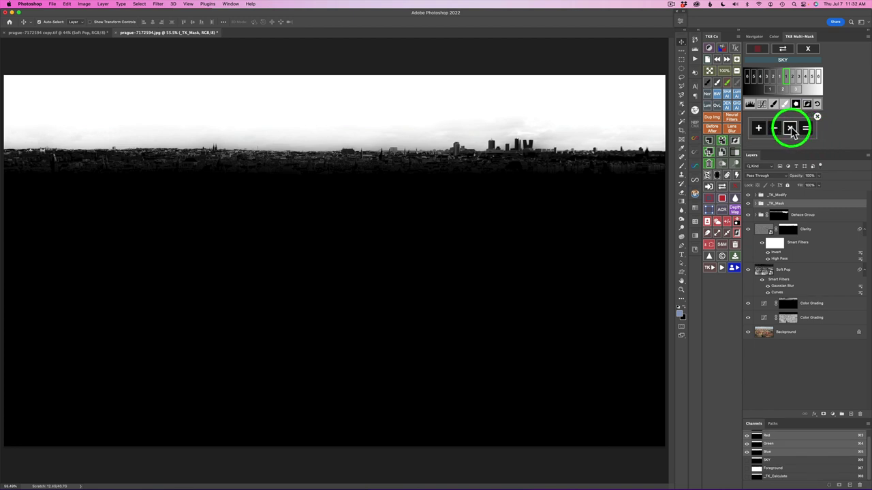
{"action": "left_click", "coordinate": [791, 129]}
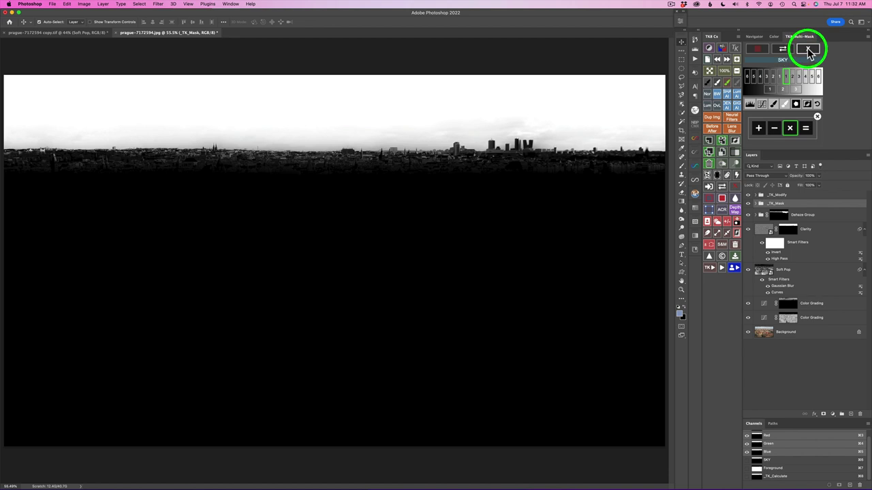
{"action": "left_click", "coordinate": [809, 50]}
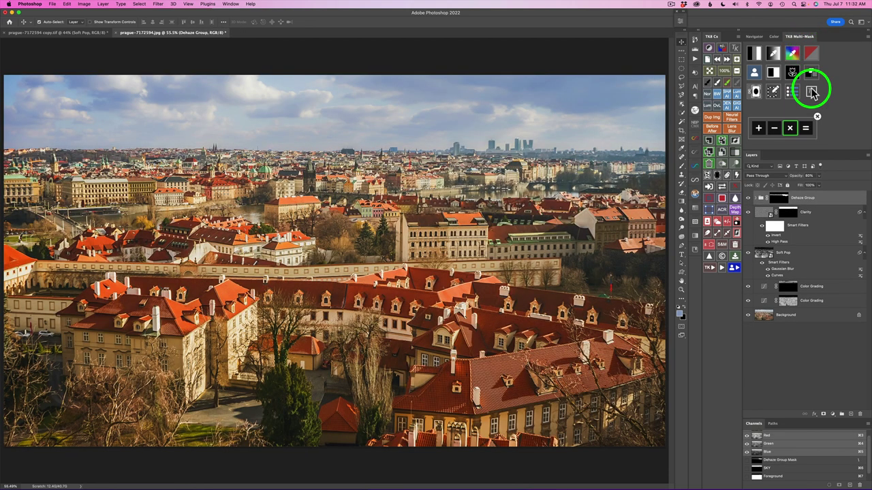
Create a color mask from a blue sampled in the sky.
{"action": "left_click", "coordinate": [775, 55]}
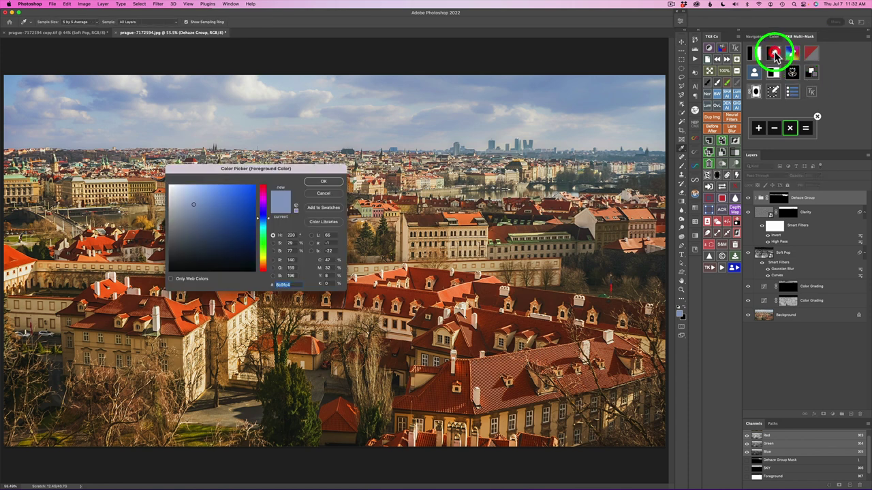
{"action": "left_click", "coordinate": [160, 98]}
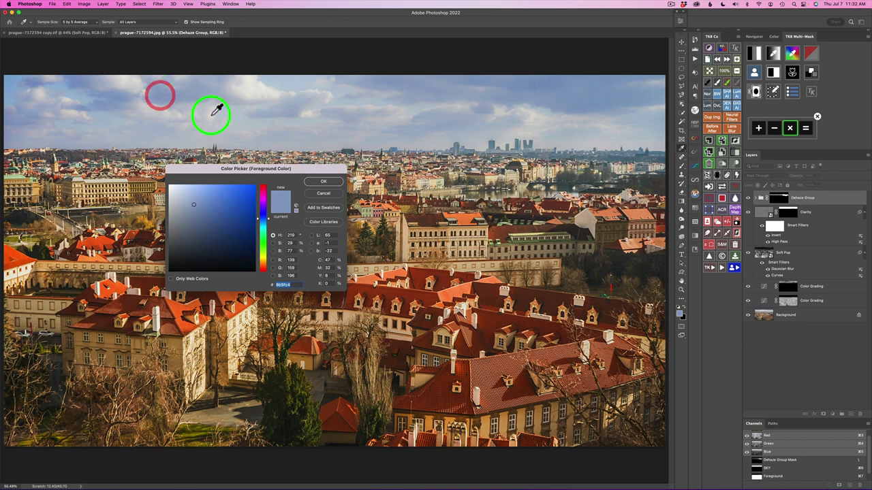
{"action": "left_click", "coordinate": [324, 182]}
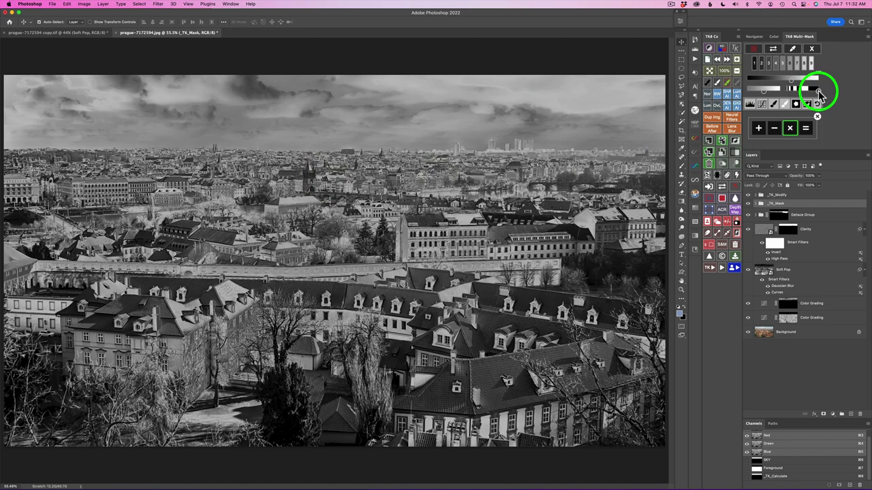
Strengthen the color mask by darkening its non-blue tones and brightening the blues, and multiply it with the SKY mask.
{"action": "left_click_drag", "start_coordinate": [819, 94], "coordinate": [805, 97]}
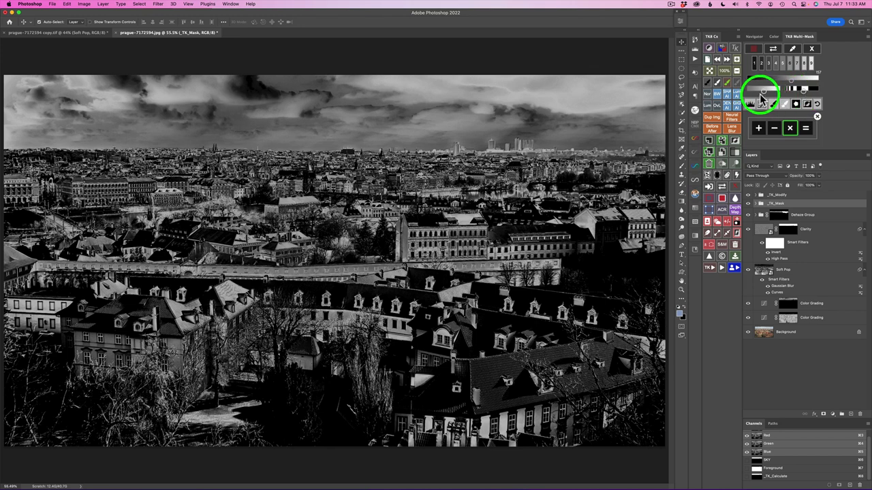
{"action": "left_click_drag", "start_coordinate": [768, 94], "coordinate": [772, 91]}
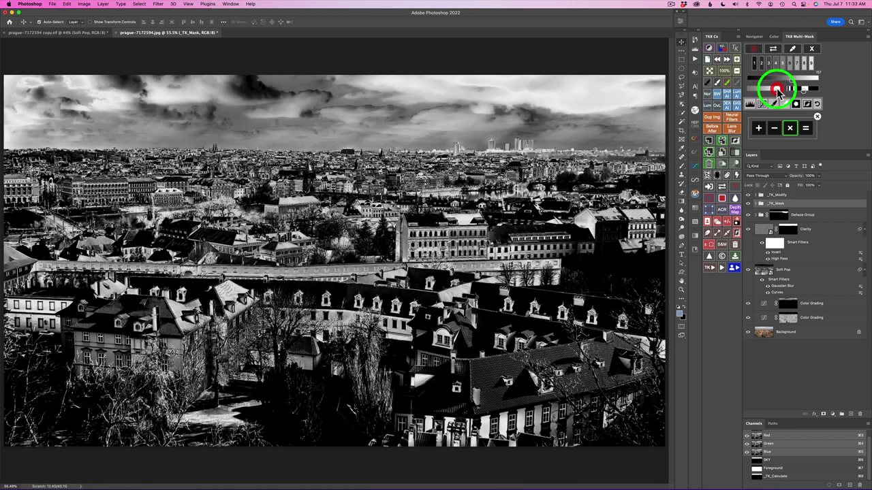
{"action": "left_click", "coordinate": [806, 129]}
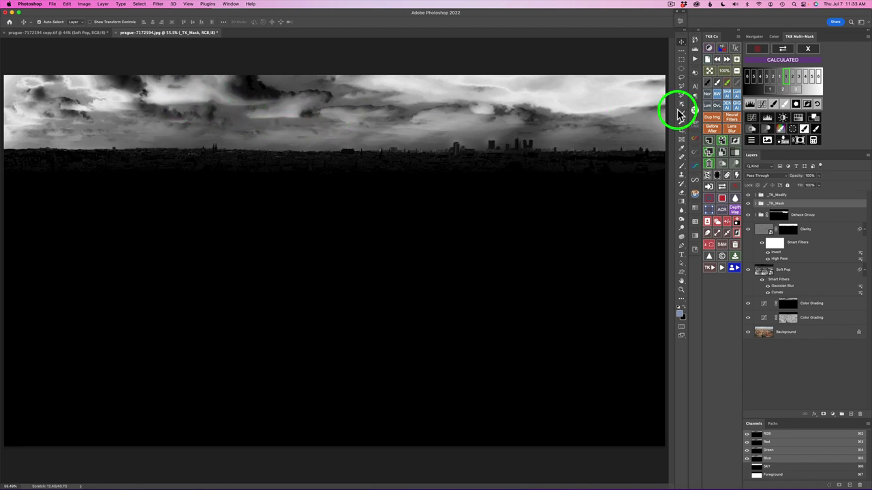
Add a Hue/Saturation adjustment through the calculated mask, set Saturation to -33, and compare the sky with and without it.
{"action": "left_click", "coordinate": [801, 119]}
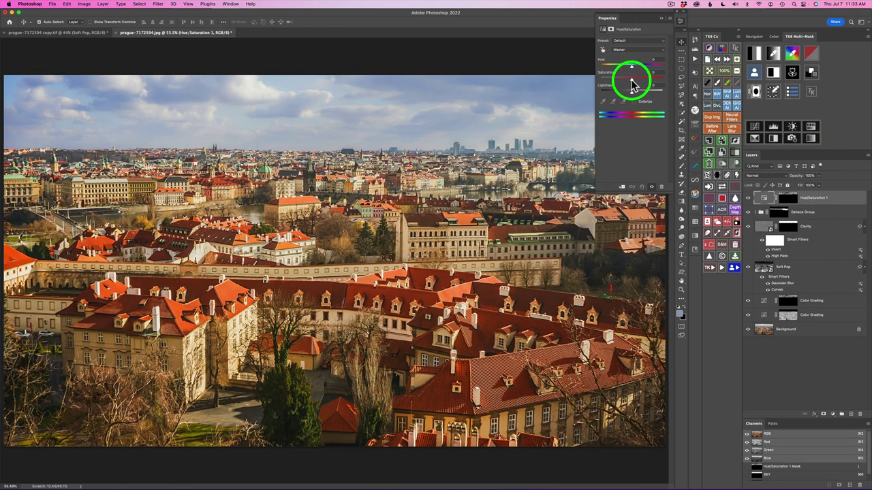
{"action": "mouse_move", "coordinate": [632, 81]}
{"action": "left_mouse_down"}
{"action": "mouse_move", "coordinate": [613, 81]}
{"action": "mouse_move", "coordinate": [625, 82]}
{"action": "left_mouse_up"}
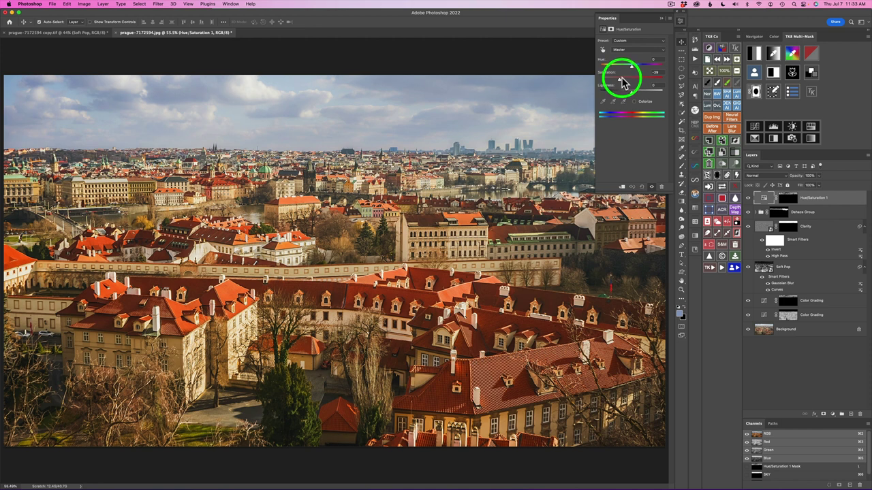
{"action": "left_click_drag", "start_coordinate": [625, 83], "coordinate": [626, 83]}
{"action": "left_click_drag", "start_coordinate": [626, 83], "coordinate": [622, 83]}
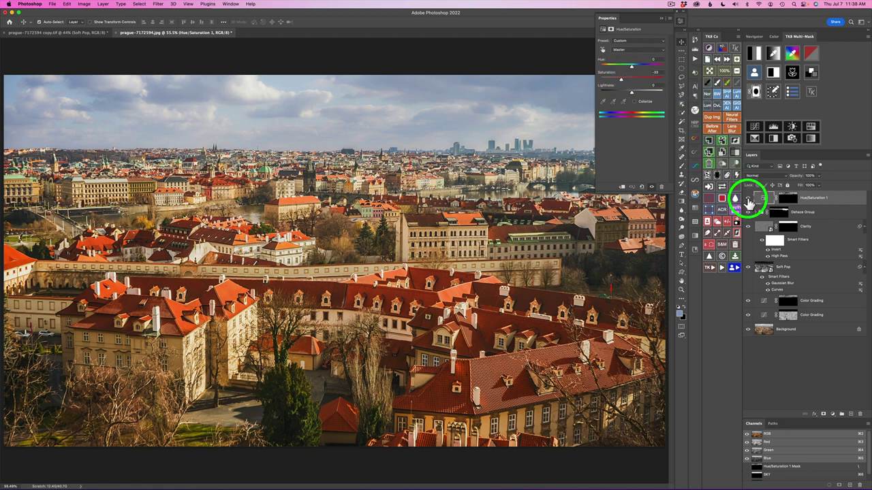
{"action": "left_click", "coordinate": [749, 201]}
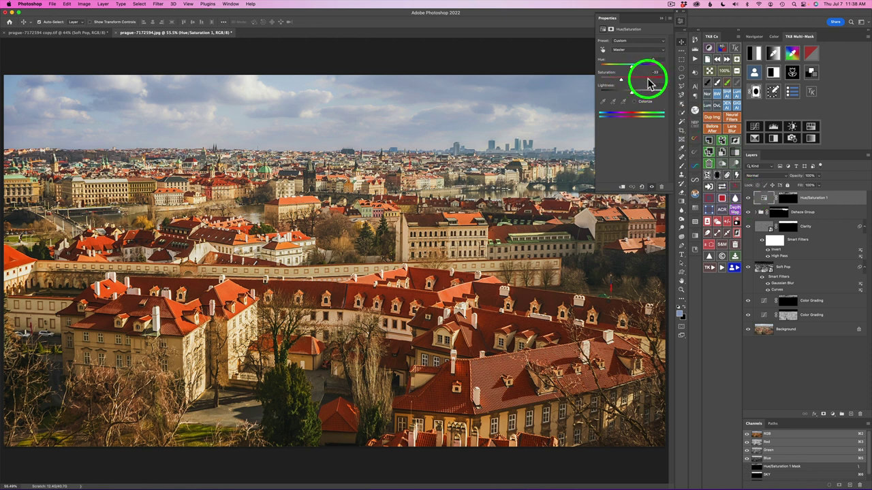
Add a Curves adjustment layer above Hue/Saturation 1, set its blend mode to Multiply, and fill its mask with black.
{"action": "left_click", "coordinate": [681, 23]}
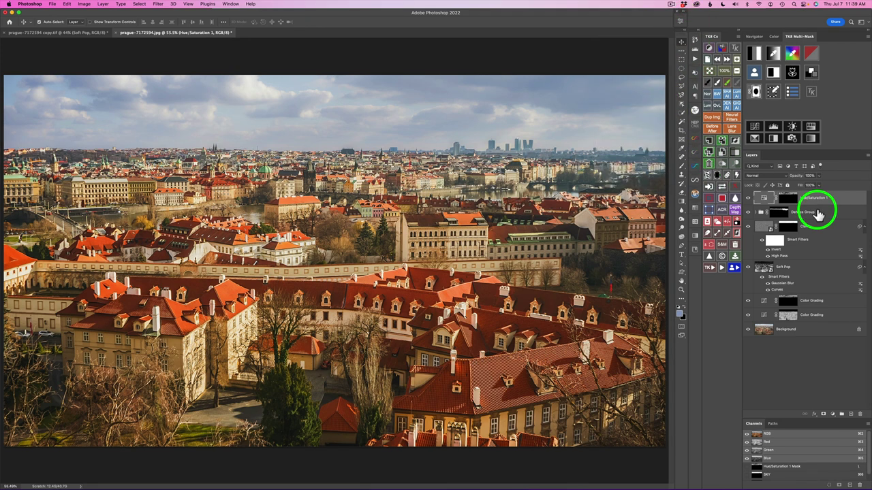
{"action": "left_click_drag", "start_coordinate": [761, 215], "coordinate": [780, 210]}
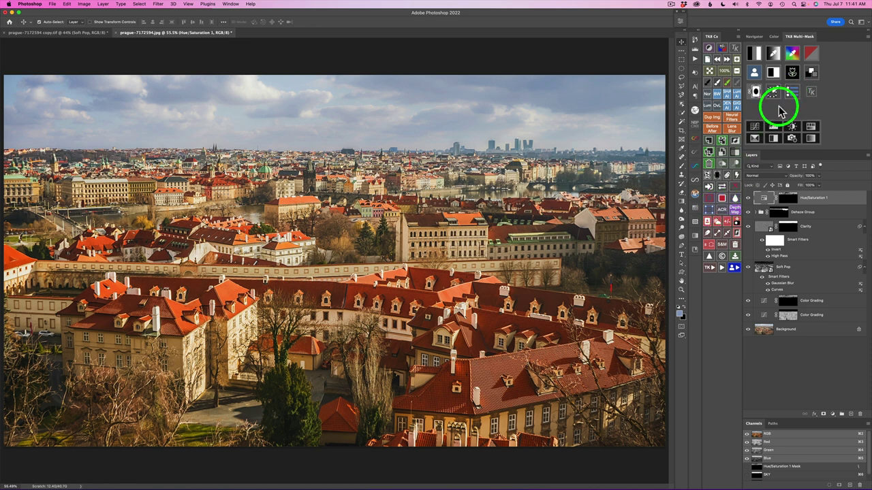
{"action": "left_click", "coordinate": [754, 127]}
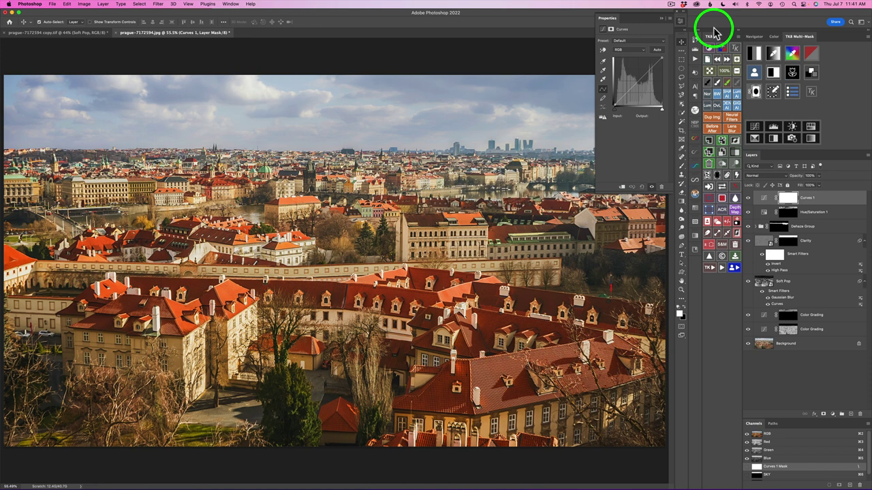
{"action": "left_click", "coordinate": [682, 22]}
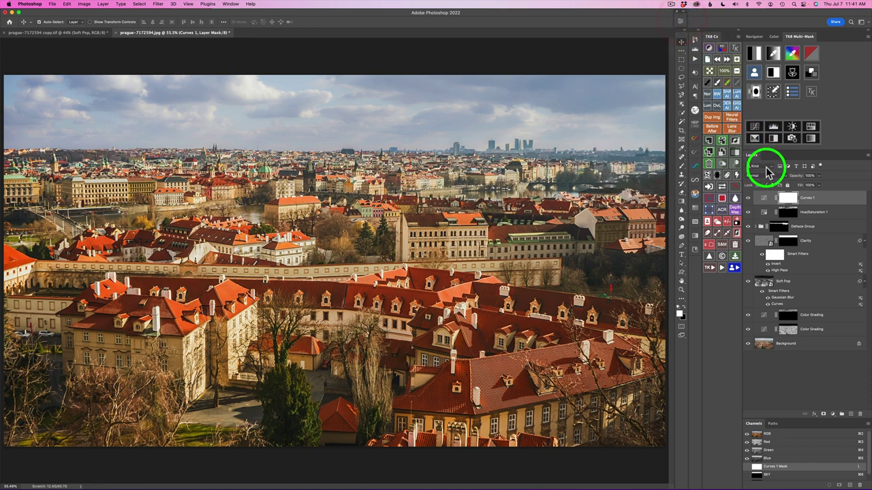
{"action": "left_click", "coordinate": [784, 176]}
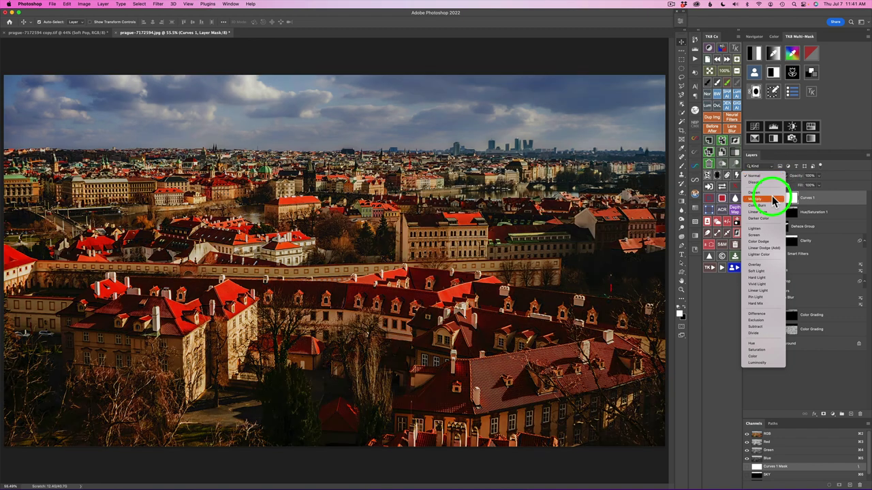
{"action": "left_click", "coordinate": [772, 196]}
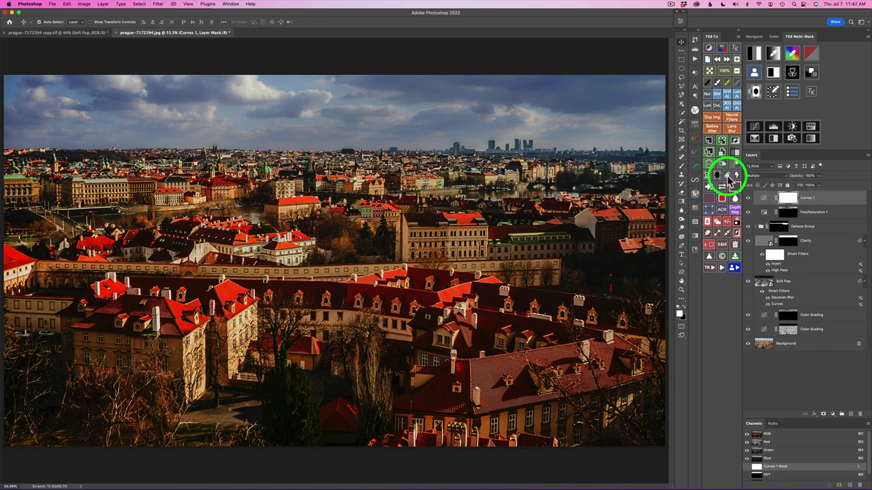
{"action": "left_click", "coordinate": [720, 176]}
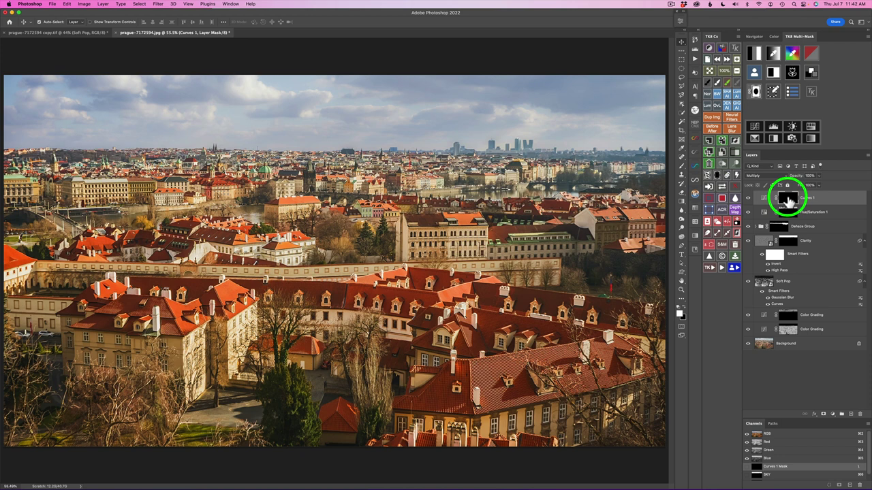
{"action": "left_click_drag", "start_coordinate": [787, 202], "coordinate": [818, 206]}
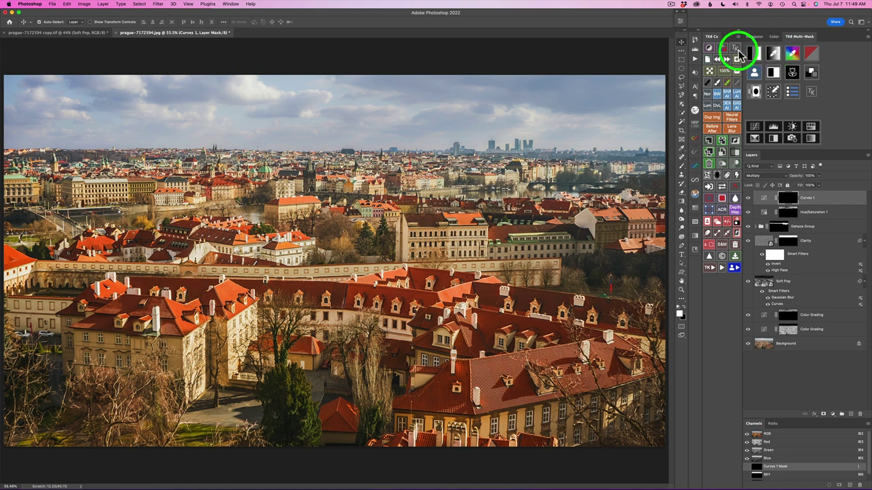
Create a luminosity mask from the bright chimney tone, narrow its range, increase its contrast, and load it for painting in white.
{"action": "left_click", "coordinate": [773, 55]}
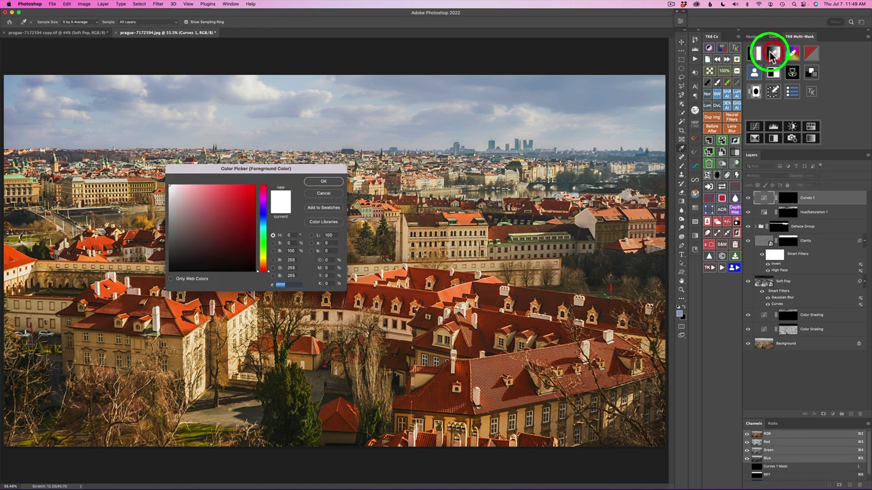
{"action": "left_click", "coordinate": [159, 310]}
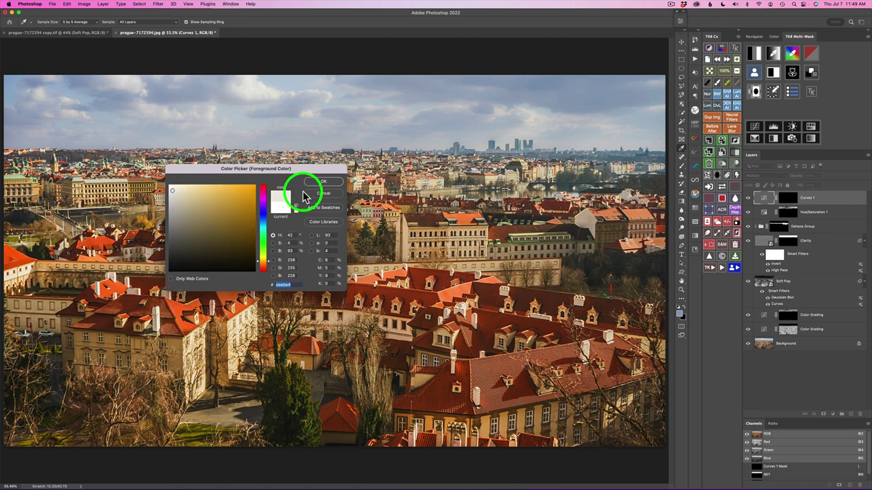
{"action": "left_click", "coordinate": [322, 181]}
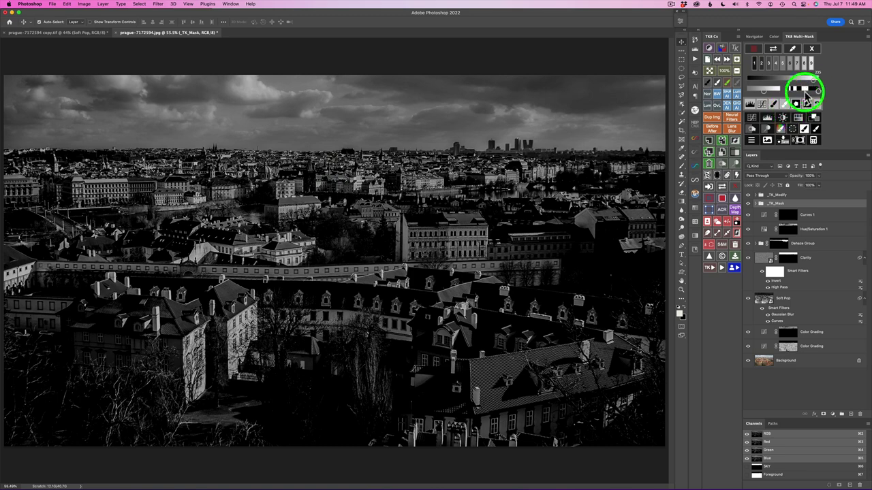
{"action": "left_click_drag", "start_coordinate": [819, 93], "coordinate": [795, 93]}
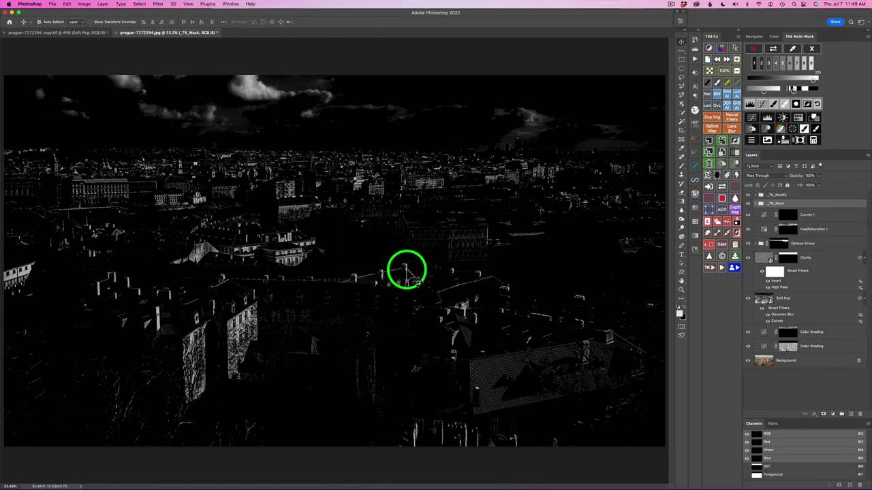
{"action": "left_click_drag", "start_coordinate": [821, 90], "coordinate": [781, 95]}
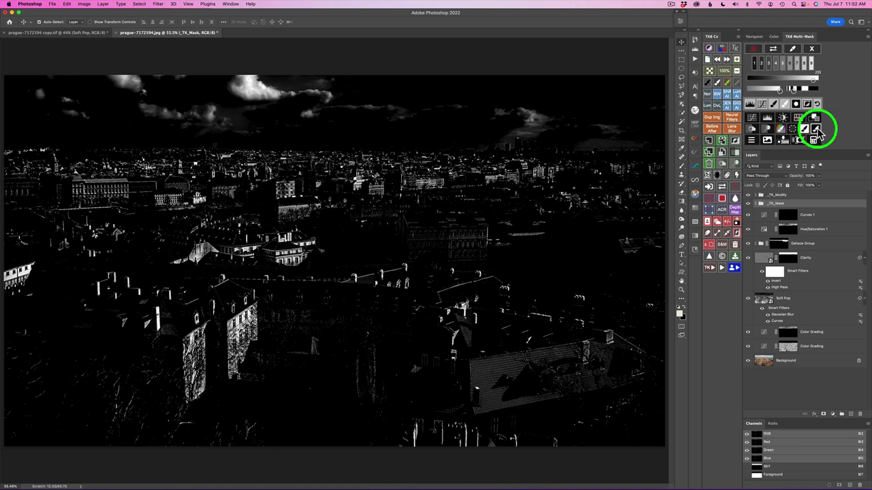
{"action": "left_click", "coordinate": [818, 130]}
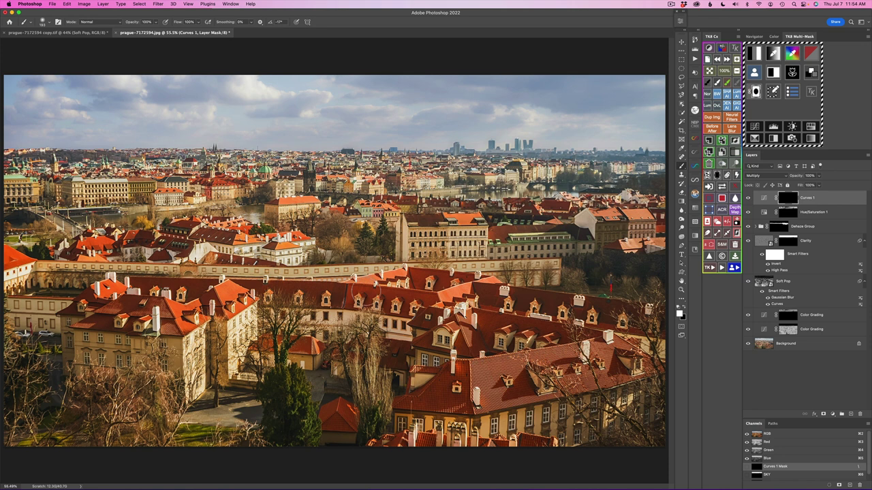
Paint white on the Curves 1 mask over the bright chimneys and sunlit walls, and check the darkening and the mask.
{"action": "mouse_move", "coordinate": [263, 291]}
{"action": "left_mouse_down"}
{"action": "mouse_move", "coordinate": [156, 334]}
{"action": "mouse_move", "coordinate": [164, 293]}
{"action": "mouse_move", "coordinate": [200, 321]}
{"action": "mouse_move", "coordinate": [215, 305]}
{"action": "mouse_move", "coordinate": [208, 316]}
{"action": "mouse_move", "coordinate": [239, 306]}
{"action": "mouse_move", "coordinate": [232, 309]}
{"action": "mouse_move", "coordinate": [220, 284]}
{"action": "mouse_move", "coordinate": [199, 313]}
{"action": "mouse_move", "coordinate": [253, 330]}
{"action": "mouse_move", "coordinate": [232, 332]}
{"action": "mouse_move", "coordinate": [249, 309]}
{"action": "mouse_move", "coordinate": [244, 349]}
{"action": "mouse_move", "coordinate": [244, 337]}
{"action": "mouse_move", "coordinate": [185, 346]}
{"action": "mouse_move", "coordinate": [197, 339]}
{"action": "mouse_move", "coordinate": [199, 381]}
{"action": "mouse_move", "coordinate": [194, 318]}
{"action": "mouse_move", "coordinate": [161, 325]}
{"action": "mouse_move", "coordinate": [158, 309]}
{"action": "mouse_move", "coordinate": [111, 274]}
{"action": "mouse_move", "coordinate": [100, 282]}
{"action": "mouse_move", "coordinate": [124, 294]}
{"action": "mouse_move", "coordinate": [143, 287]}
{"action": "mouse_move", "coordinate": [156, 302]}
{"action": "mouse_move", "coordinate": [171, 291]}
{"action": "mouse_move", "coordinate": [156, 278]}
{"action": "mouse_move", "coordinate": [12, 278]}
{"action": "mouse_move", "coordinate": [26, 268]}
{"action": "mouse_move", "coordinate": [14, 285]}
{"action": "mouse_move", "coordinate": [302, 243]}
{"action": "mouse_move", "coordinate": [277, 238]}
{"action": "mouse_move", "coordinate": [307, 243]}
{"action": "mouse_move", "coordinate": [262, 279]}
{"action": "mouse_move", "coordinate": [228, 278]}
{"action": "mouse_move", "coordinate": [354, 275]}
{"action": "mouse_move", "coordinate": [389, 288]}
{"action": "mouse_move", "coordinate": [407, 272]}
{"action": "mouse_move", "coordinate": [452, 263]}
{"action": "mouse_move", "coordinate": [473, 272]}
{"action": "mouse_move", "coordinate": [455, 313]}
{"action": "mouse_move", "coordinate": [469, 318]}
{"action": "mouse_move", "coordinate": [451, 366]}
{"action": "mouse_move", "coordinate": [477, 394]}
{"action": "mouse_move", "coordinate": [418, 424]}
{"action": "mouse_move", "coordinate": [426, 445]}
{"action": "left_mouse_up"}
{"action": "mouse_move", "coordinate": [480, 399]}
{"action": "left_mouse_down"}
{"action": "mouse_move", "coordinate": [527, 364]}
{"action": "mouse_move", "coordinate": [587, 351]}
{"action": "mouse_move", "coordinate": [565, 317]}
{"action": "mouse_move", "coordinate": [490, 301]}
{"action": "mouse_move", "coordinate": [549, 306]}
{"action": "mouse_move", "coordinate": [747, 175]}
{"action": "mouse_move", "coordinate": [750, 198]}
{"action": "left_mouse_up"}
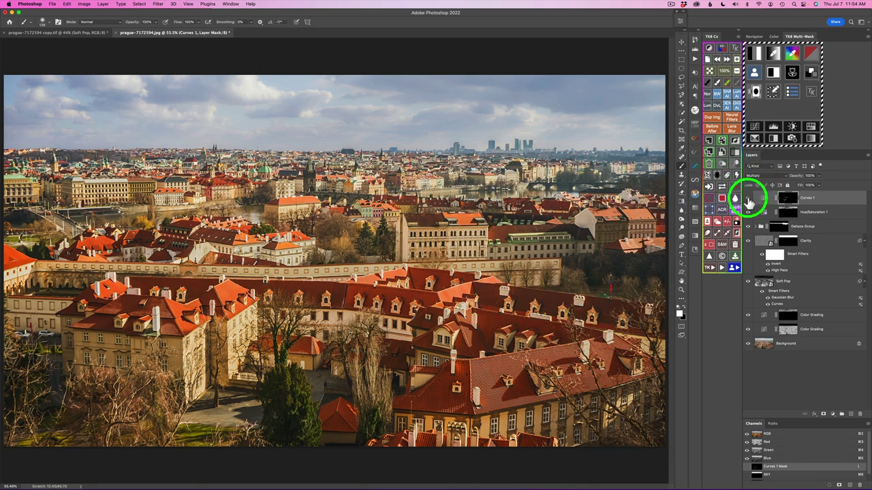
{"action": "left_click", "coordinate": [749, 199]}
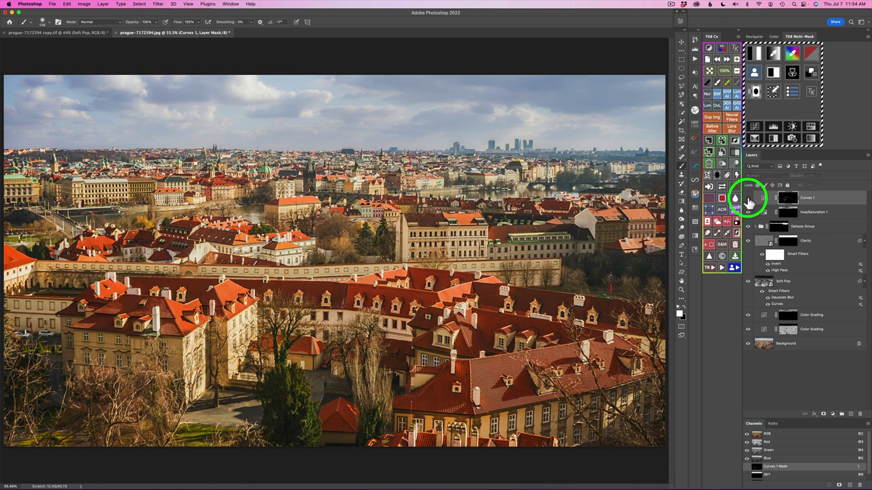
{"action": "left_click", "coordinate": [749, 199]}
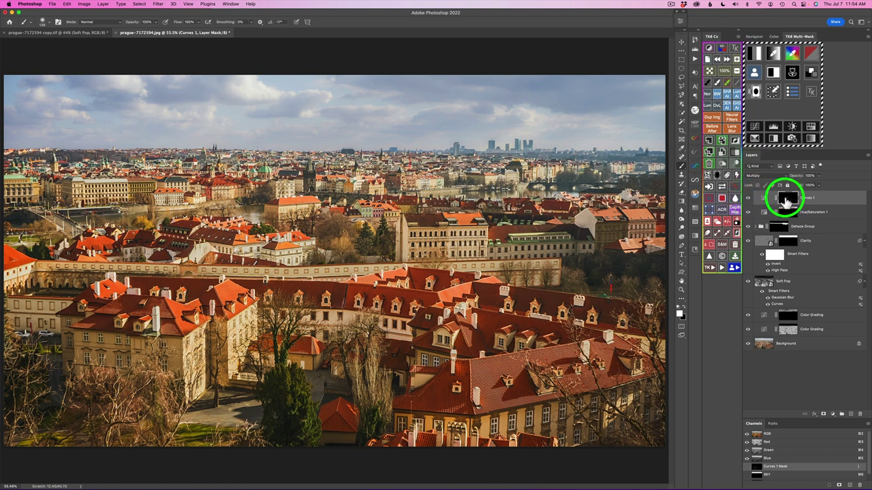
{"action": "left_click", "coordinate": [722, 190]}
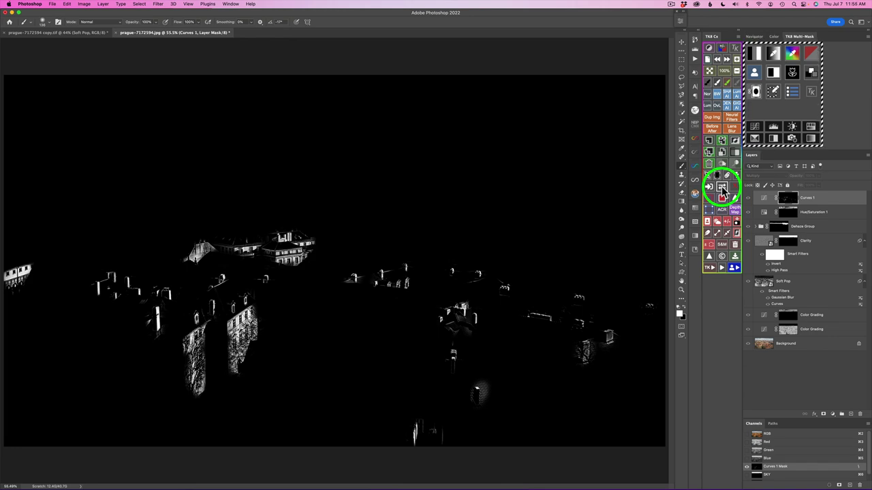
{"action": "left_click", "coordinate": [723, 191]}
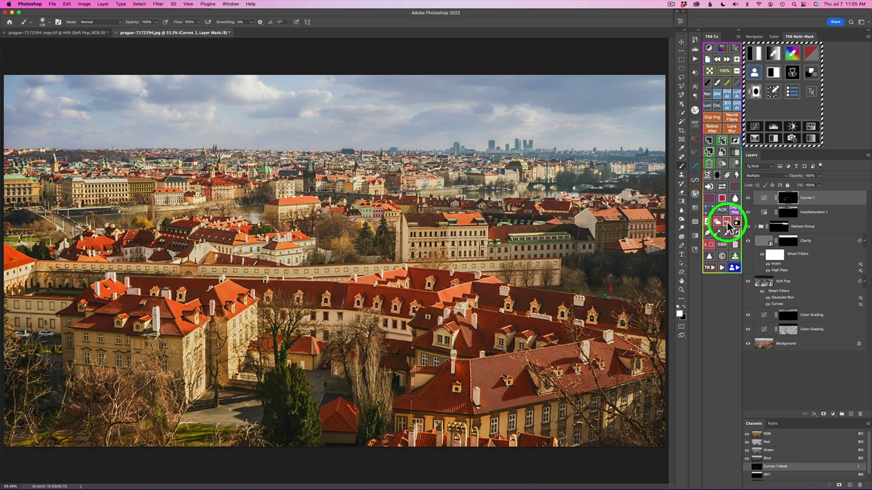
{"action": "left_click", "coordinate": [579, 188]}
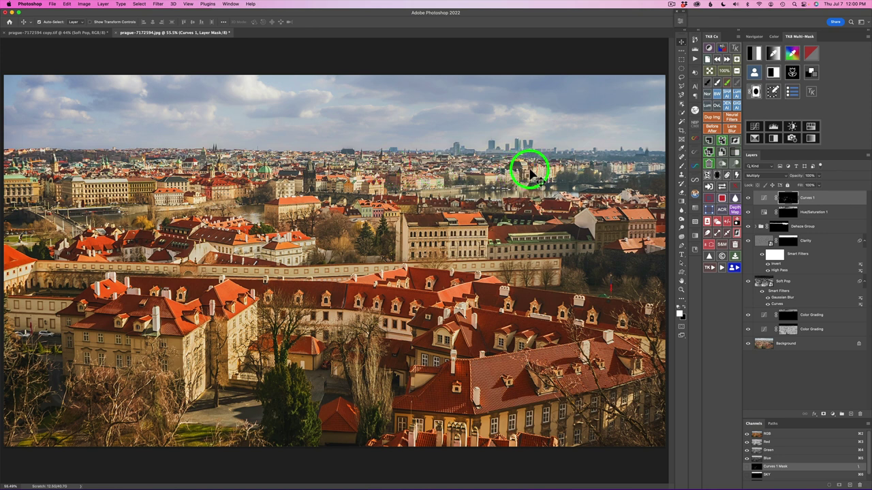
Run the Paint Contrast action with an orange sampled from the distant rooftops as the painting color.
{"action": "left_click", "coordinate": [712, 270]}
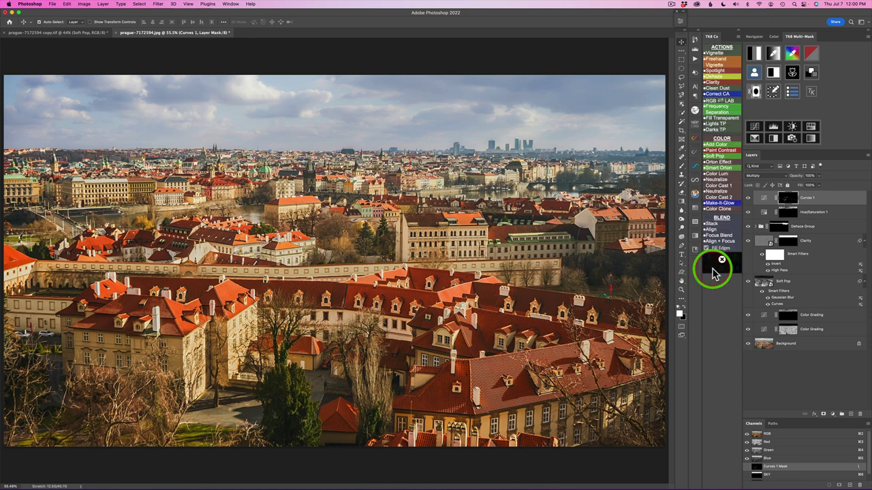
{"action": "left_click", "coordinate": [723, 151]}
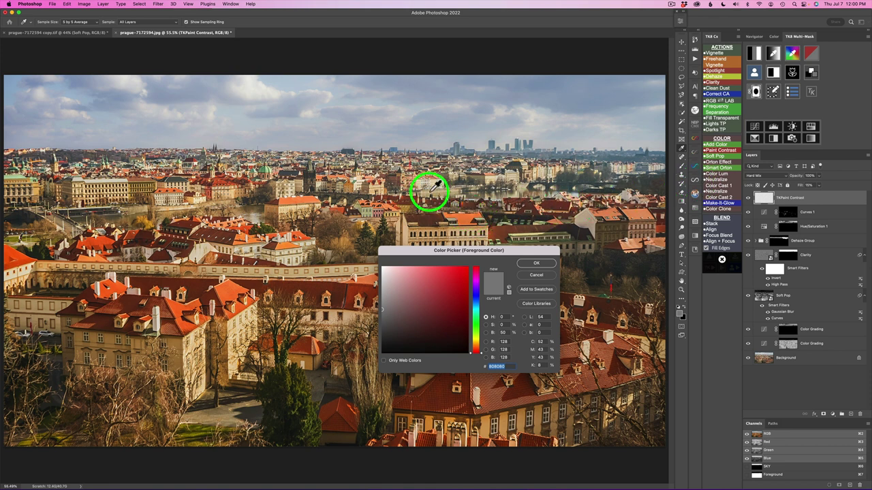
{"action": "left_click", "coordinate": [334, 175]}
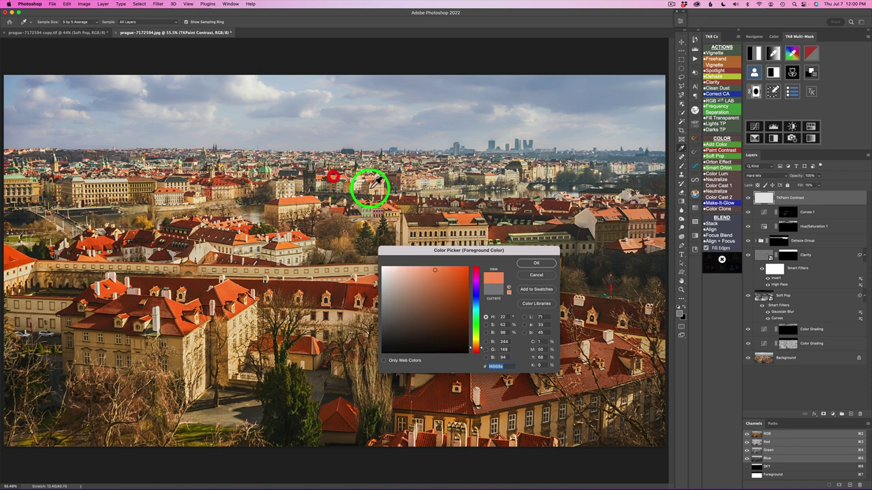
{"action": "left_click", "coordinate": [534, 263]}
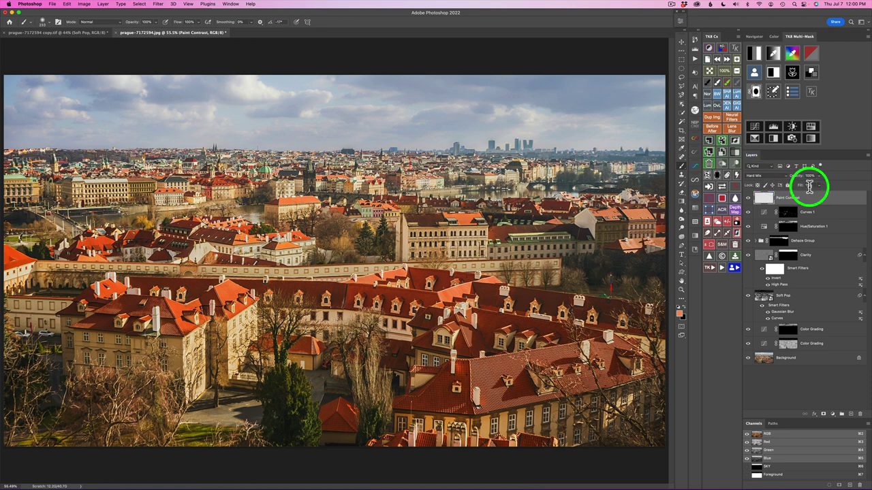
{"action": "left_click_drag", "start_coordinate": [809, 186], "coordinate": [782, 189]}
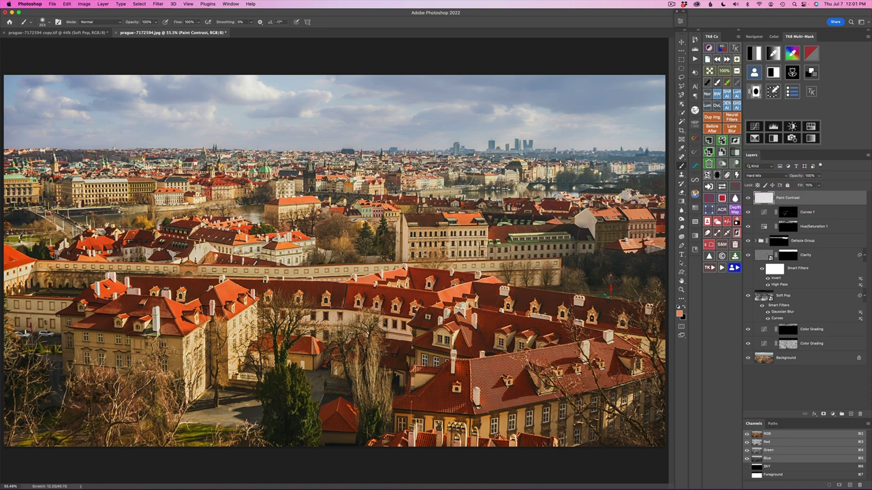
Paint contrast onto the distant city with a soft brush at 50% opacity and check the layer's effect.
{"action": "left_click", "coordinate": [452, 173], "text": "ctrl+alt"}
{"action": "left_click_drag", "start_coordinate": [452, 173], "coordinate": [453, 170], "text": "ctrl+alt"}
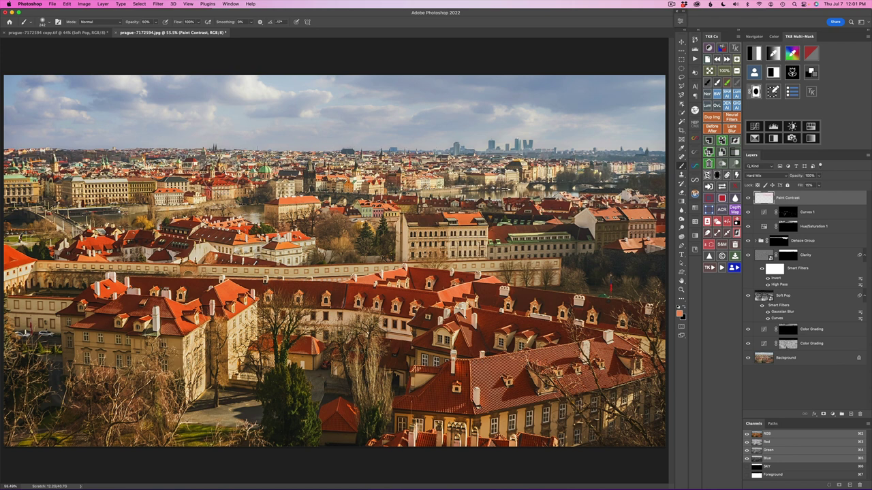
{"action": "left_click", "coordinate": [748, 198]}
Paint more contrast across the midground buildings with a smaller soft brush, and set the brush opacity to 30%.
{"action": "left_click", "coordinate": [370, 201], "text": "ctrl+alt"}
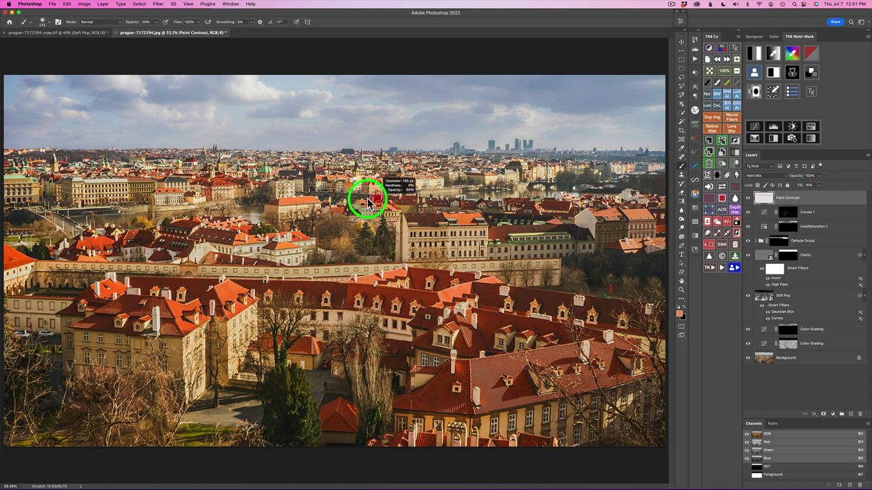
{"action": "mouse_move", "coordinate": [368, 202]}
{"action": "left_mouse_down"}
{"action": "mouse_move", "coordinate": [376, 218]}
{"action": "mouse_move", "coordinate": [422, 239]}
{"action": "mouse_move", "coordinate": [415, 244]}
{"action": "mouse_move", "coordinate": [475, 241]}
{"action": "mouse_move", "coordinate": [452, 249]}
{"action": "mouse_move", "coordinate": [443, 241]}
{"action": "mouse_move", "coordinate": [477, 239]}
{"action": "mouse_move", "coordinate": [427, 245]}
{"action": "mouse_move", "coordinate": [402, 238]}
{"action": "mouse_move", "coordinate": [483, 251]}
{"action": "mouse_move", "coordinate": [558, 250]}
{"action": "mouse_move", "coordinate": [524, 241]}
{"action": "mouse_move", "coordinate": [586, 246]}
{"action": "mouse_move", "coordinate": [340, 257]}
{"action": "mouse_move", "coordinate": [354, 253]}
{"action": "mouse_move", "coordinate": [316, 214]}
{"action": "mouse_move", "coordinate": [285, 204]}
{"action": "mouse_move", "coordinate": [296, 198]}
{"action": "mouse_move", "coordinate": [297, 212]}
{"action": "mouse_move", "coordinate": [286, 214]}
{"action": "mouse_move", "coordinate": [341, 228]}
{"action": "mouse_move", "coordinate": [375, 202]}
{"action": "mouse_move", "coordinate": [389, 206]}
{"action": "mouse_move", "coordinate": [331, 177]}
{"action": "mouse_move", "coordinate": [352, 187]}
{"action": "mouse_move", "coordinate": [373, 187]}
{"action": "mouse_move", "coordinate": [370, 179]}
{"action": "mouse_move", "coordinate": [269, 188]}
{"action": "mouse_move", "coordinate": [227, 170]}
{"action": "mouse_move", "coordinate": [208, 183]}
{"action": "mouse_move", "coordinate": [222, 185]}
{"action": "mouse_move", "coordinate": [192, 195]}
{"action": "mouse_move", "coordinate": [137, 184]}
{"action": "mouse_move", "coordinate": [137, 215]}
{"action": "mouse_move", "coordinate": [82, 188]}
{"action": "mouse_move", "coordinate": [17, 188]}
{"action": "mouse_move", "coordinate": [43, 188]}
{"action": "mouse_move", "coordinate": [33, 183]}
{"action": "left_mouse_up"}
{"action": "key", "text": "2"}
{"action": "key", "text": "3"}
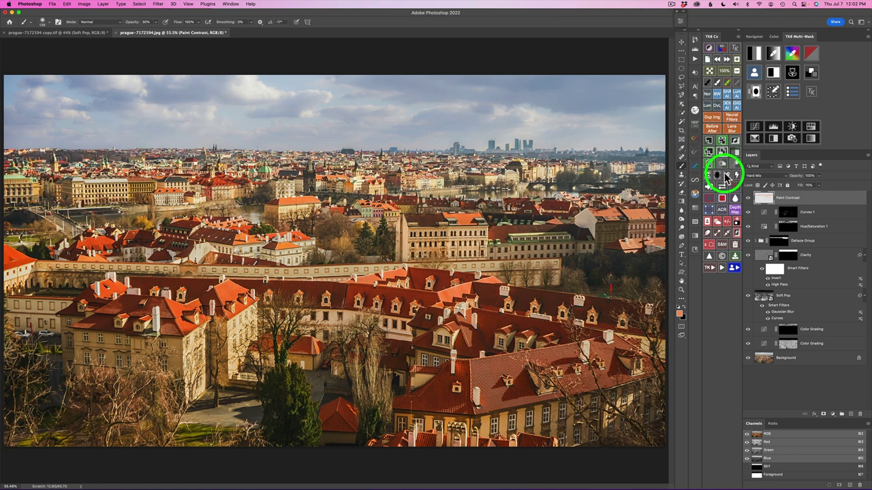
Examine the distant rooftops close up with and without the Paint Contrast layer, and return to the full image view.
{"action": "left_click", "coordinate": [748, 198]}
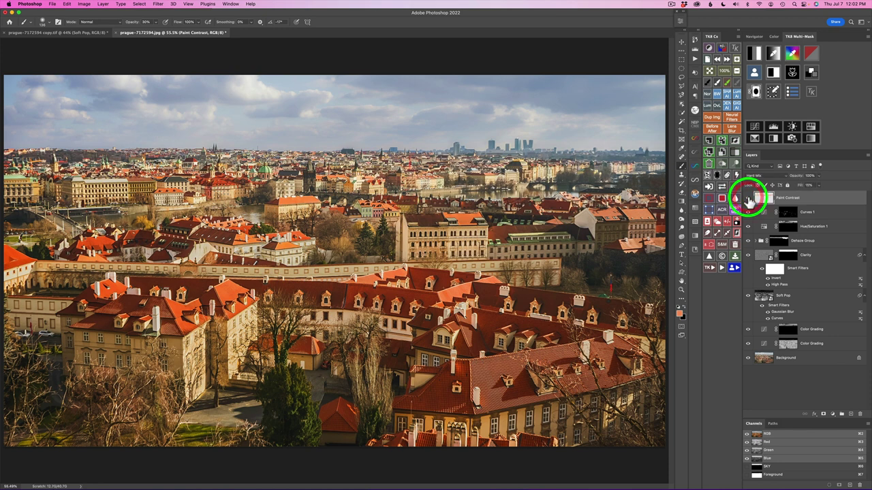
{"action": "scroll", "coordinate": [270, 191], "scroll_direction": "up", "scroll_amount": 1}
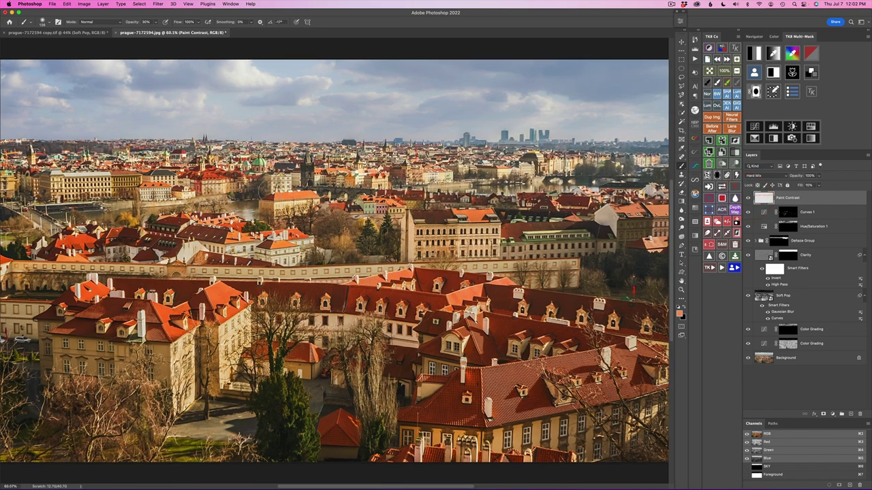
{"action": "scroll", "coordinate": [271, 190], "scroll_direction": "up", "scroll_amount": 5}
{"action": "scroll", "coordinate": [271, 190], "scroll_direction": "left", "scroll_amount": 5}
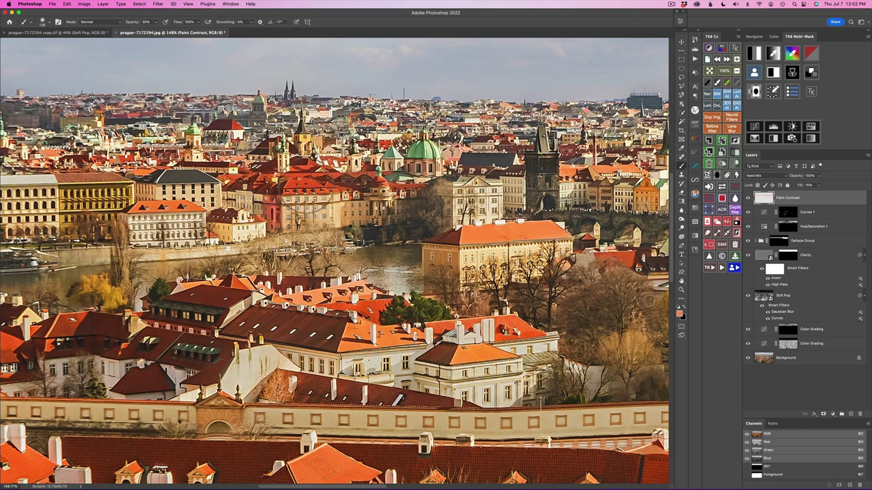
{"action": "left_click", "coordinate": [748, 199]}
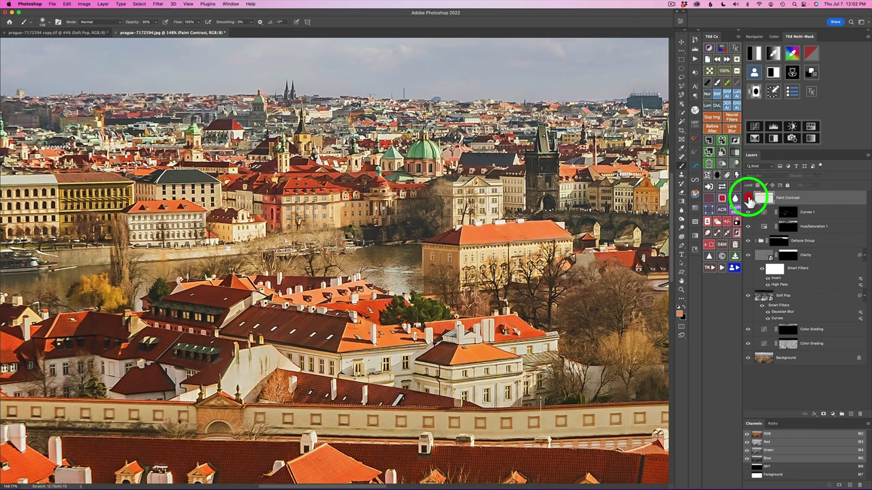
{"action": "left_click", "coordinate": [749, 198]}
{"action": "left_click", "coordinate": [748, 198]}
{"action": "left_click", "coordinate": [748, 198]}
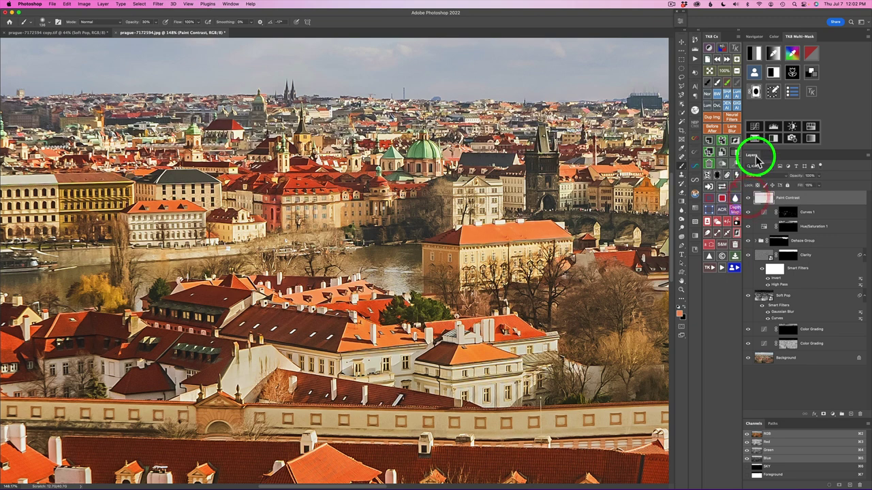
{"action": "left_click", "coordinate": [713, 78]}
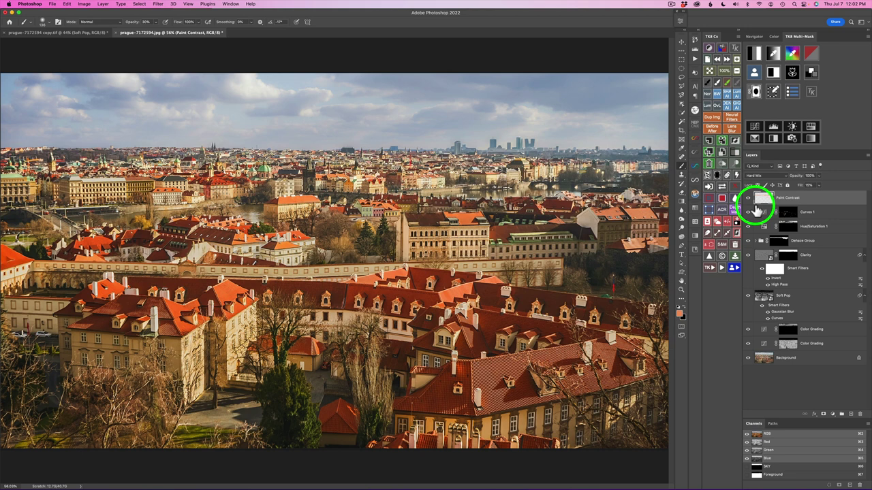
{"action": "left_click", "coordinate": [761, 199]}
{"action": "left_click", "coordinate": [366, 220]}
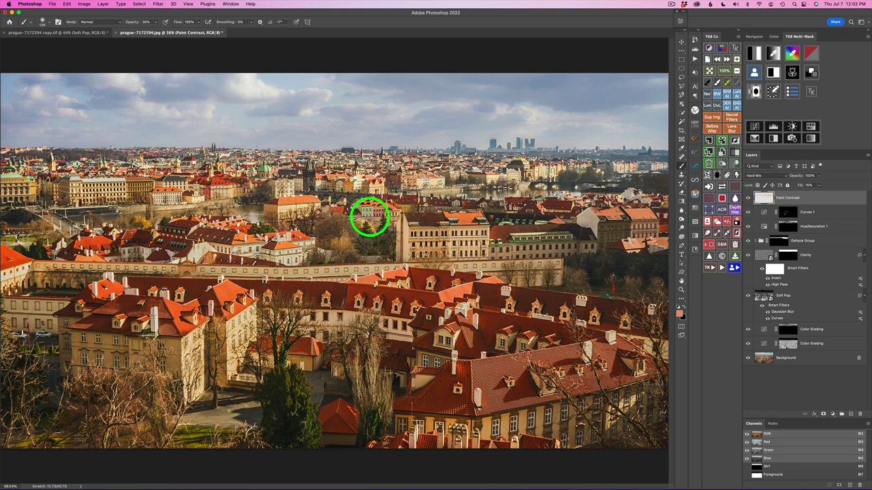
Paint contrast onto the midground trees, and onto the foreground trees with a dark green sampled from the large conifer.
{"action": "mouse_move", "coordinate": [370, 216]}
{"action": "left_mouse_down"}
{"action": "mouse_move", "coordinate": [449, 186]}
{"action": "mouse_move", "coordinate": [429, 226]}
{"action": "mouse_move", "coordinate": [367, 222]}
{"action": "left_mouse_up"}
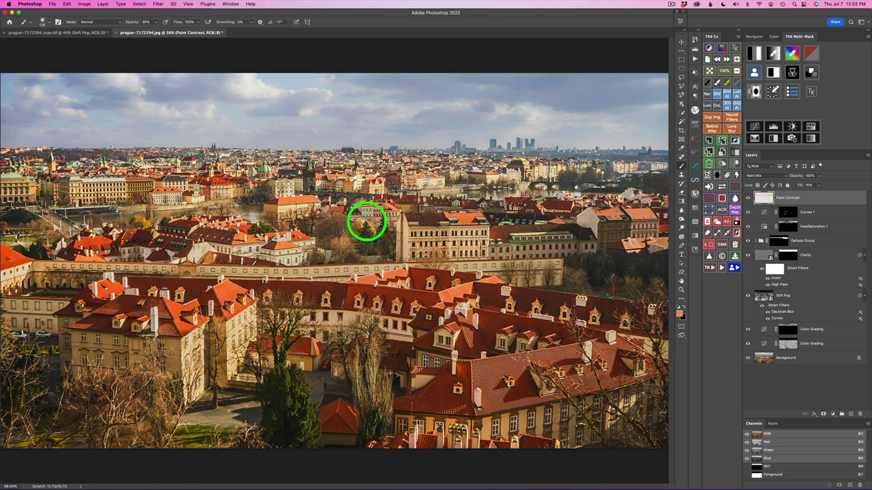
{"action": "left_click", "coordinate": [367, 213]}
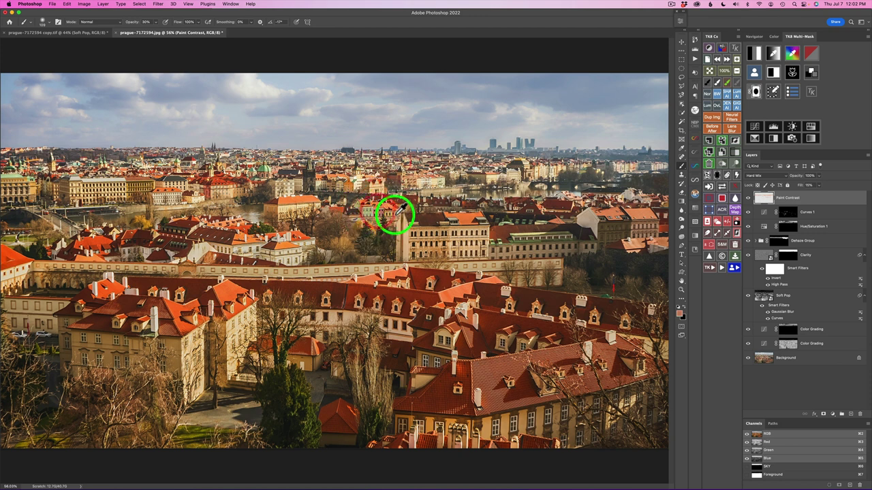
{"action": "mouse_move", "coordinate": [392, 209]}
{"action": "left_mouse_down"}
{"action": "mouse_move", "coordinate": [381, 217]}
{"action": "mouse_move", "coordinate": [427, 224]}
{"action": "left_mouse_up"}
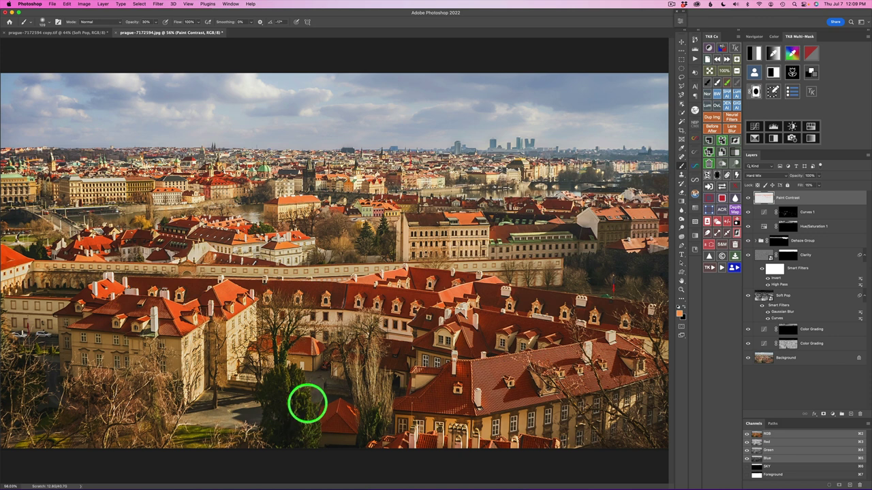
{"action": "left_click", "coordinate": [310, 410], "text": "alt"}
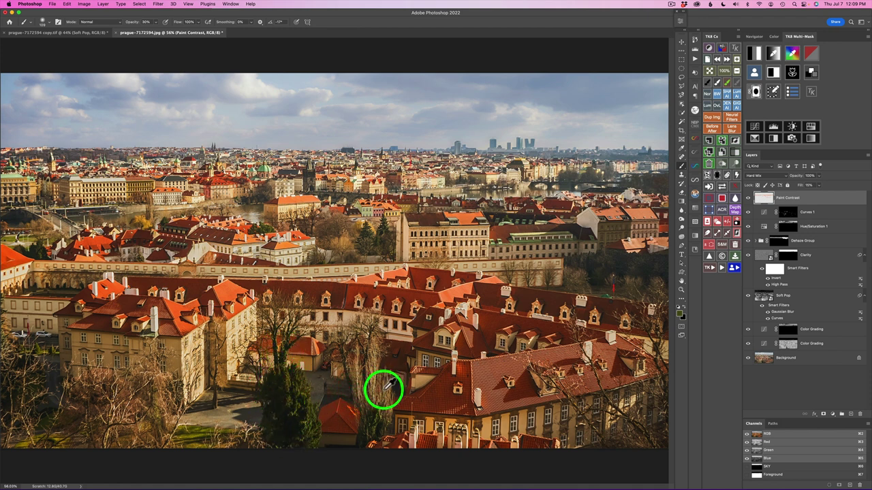
{"action": "mouse_move", "coordinate": [381, 388]}
{"action": "left_mouse_down"}
{"action": "mouse_move", "coordinate": [387, 417]}
{"action": "mouse_move", "coordinate": [373, 395]}
{"action": "mouse_move", "coordinate": [371, 345]}
{"action": "mouse_move", "coordinate": [366, 399]}
{"action": "mouse_move", "coordinate": [353, 348]}
{"action": "mouse_move", "coordinate": [360, 351]}
{"action": "mouse_move", "coordinate": [302, 386]}
{"action": "mouse_move", "coordinate": [181, 435]}
{"action": "mouse_move", "coordinate": [214, 431]}
{"action": "mouse_move", "coordinate": [184, 447]}
{"action": "mouse_move", "coordinate": [240, 428]}
{"action": "mouse_move", "coordinate": [227, 436]}
{"action": "mouse_move", "coordinate": [206, 428]}
{"action": "mouse_move", "coordinate": [88, 444]}
{"action": "mouse_move", "coordinate": [31, 434]}
{"action": "mouse_move", "coordinate": [35, 441]}
{"action": "mouse_move", "coordinate": [24, 445]}
{"action": "mouse_move", "coordinate": [127, 432]}
{"action": "mouse_move", "coordinate": [152, 417]}
{"action": "mouse_move", "coordinate": [190, 438]}
{"action": "mouse_move", "coordinate": [154, 401]}
{"action": "mouse_move", "coordinate": [161, 375]}
{"action": "mouse_move", "coordinate": [142, 385]}
{"action": "mouse_move", "coordinate": [168, 421]}
{"action": "mouse_move", "coordinate": [136, 440]}
{"action": "mouse_move", "coordinate": [171, 438]}
{"action": "mouse_move", "coordinate": [173, 448]}
{"action": "mouse_move", "coordinate": [150, 437]}
{"action": "mouse_move", "coordinate": [135, 408]}
{"action": "mouse_move", "coordinate": [195, 436]}
{"action": "mouse_move", "coordinate": [156, 399]}
{"action": "mouse_move", "coordinate": [171, 415]}
{"action": "mouse_move", "coordinate": [159, 409]}
{"action": "mouse_move", "coordinate": [166, 421]}
{"action": "mouse_move", "coordinate": [157, 399]}
{"action": "mouse_move", "coordinate": [156, 419]}
{"action": "mouse_move", "coordinate": [167, 426]}
{"action": "mouse_move", "coordinate": [132, 418]}
{"action": "mouse_move", "coordinate": [107, 438]}
{"action": "mouse_move", "coordinate": [91, 377]}
{"action": "mouse_move", "coordinate": [75, 422]}
{"action": "mouse_move", "coordinate": [94, 420]}
{"action": "mouse_move", "coordinate": [48, 436]}
{"action": "mouse_move", "coordinate": [121, 446]}
{"action": "left_mouse_up"}
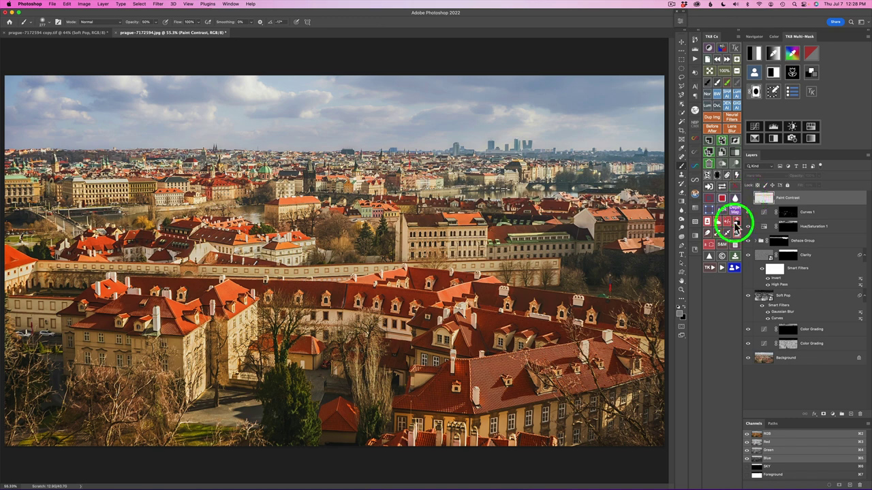
Run the Paint Contrast action again with the gray 808080 as the painting color.
{"action": "left_click", "coordinate": [711, 266]}
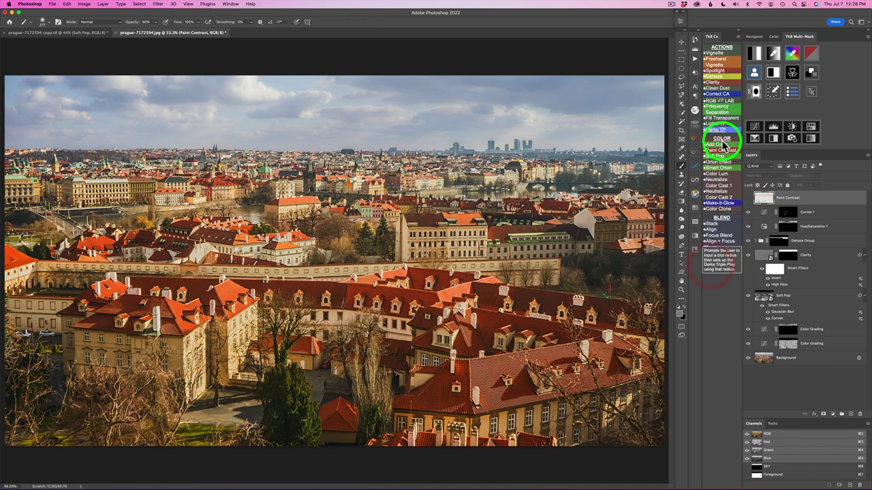
{"action": "left_click", "coordinate": [720, 149]}
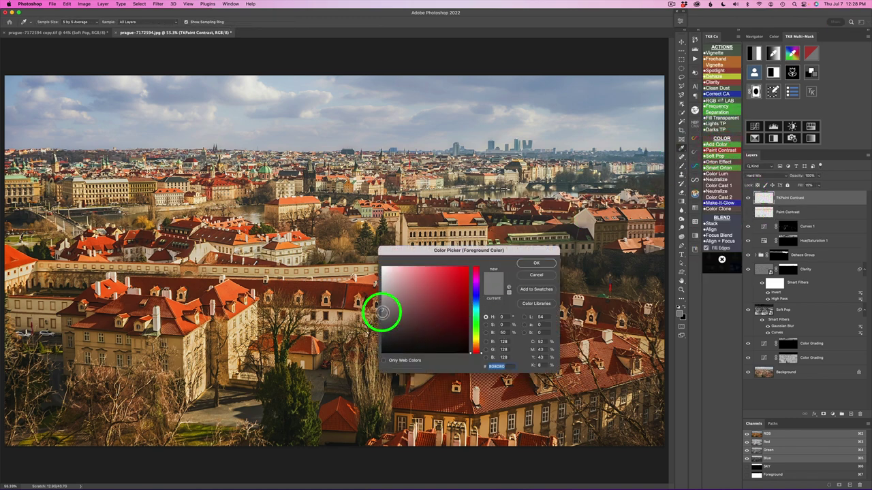
{"action": "left_click", "coordinate": [535, 265]}
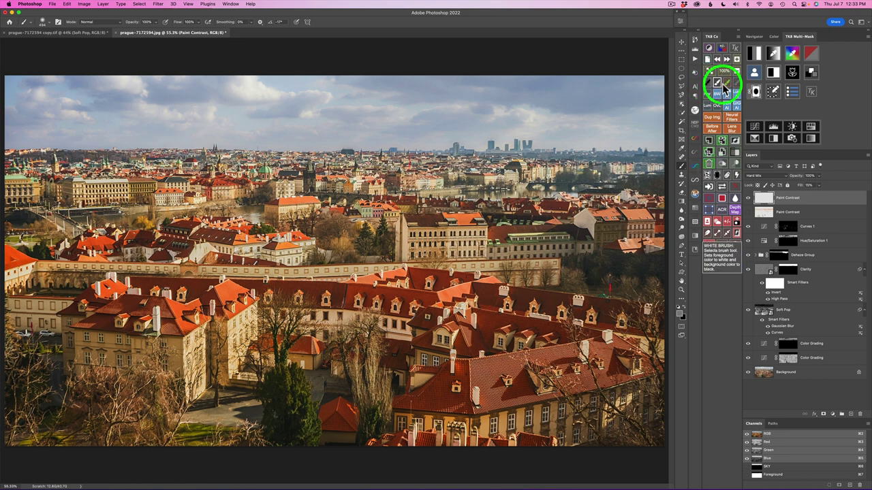
Paint gray at 100% brush opacity across the red rooftops on the second Paint Contrast layer.
{"action": "left_click", "coordinate": [740, 87]}
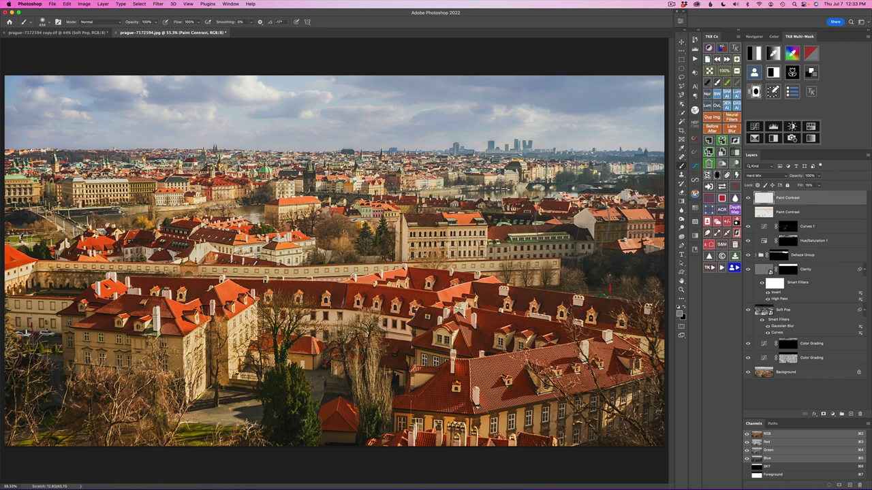
{"action": "mouse_move", "coordinate": [524, 232]}
{"action": "left_mouse_down"}
{"action": "mouse_move", "coordinate": [490, 244]}
{"action": "mouse_move", "coordinate": [479, 233]}
{"action": "mouse_move", "coordinate": [471, 242]}
{"action": "mouse_move", "coordinate": [430, 238]}
{"action": "left_mouse_up"}
{"action": "mouse_move", "coordinate": [409, 286]}
{"action": "left_mouse_down"}
{"action": "mouse_move", "coordinate": [398, 299]}
{"action": "mouse_move", "coordinate": [417, 315]}
{"action": "mouse_move", "coordinate": [330, 300]}
{"action": "left_mouse_up"}
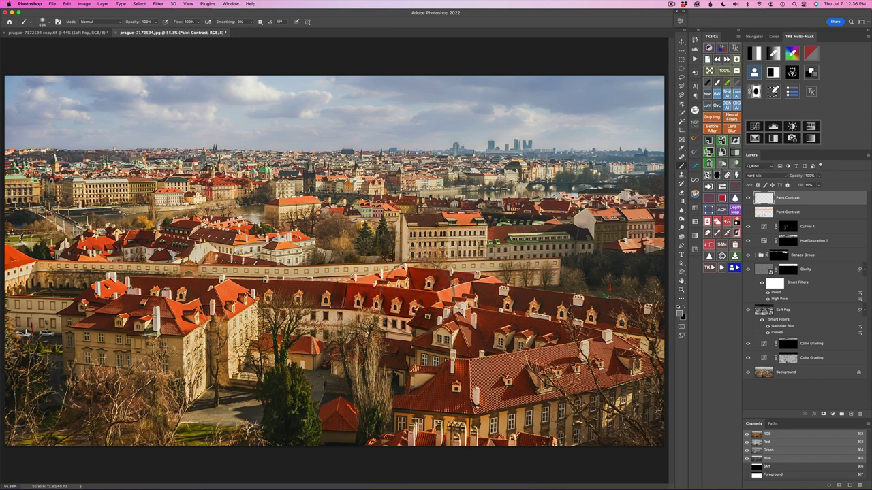
{"action": "mouse_move", "coordinate": [405, 297]}
{"action": "left_mouse_down"}
{"action": "mouse_move", "coordinate": [426, 316]}
{"action": "mouse_move", "coordinate": [487, 320]}
{"action": "mouse_move", "coordinate": [463, 300]}
{"action": "mouse_move", "coordinate": [406, 293]}
{"action": "left_mouse_up"}
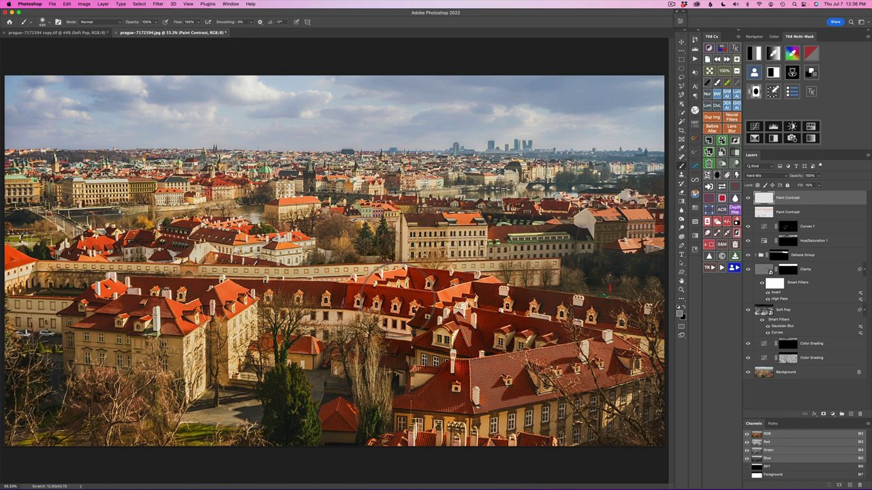
{"action": "mouse_move", "coordinate": [740, 195]}
{"action": "left_mouse_down"}
{"action": "mouse_move", "coordinate": [749, 198]}
{"action": "mouse_move", "coordinate": [735, 200]}
{"action": "left_mouse_up"}
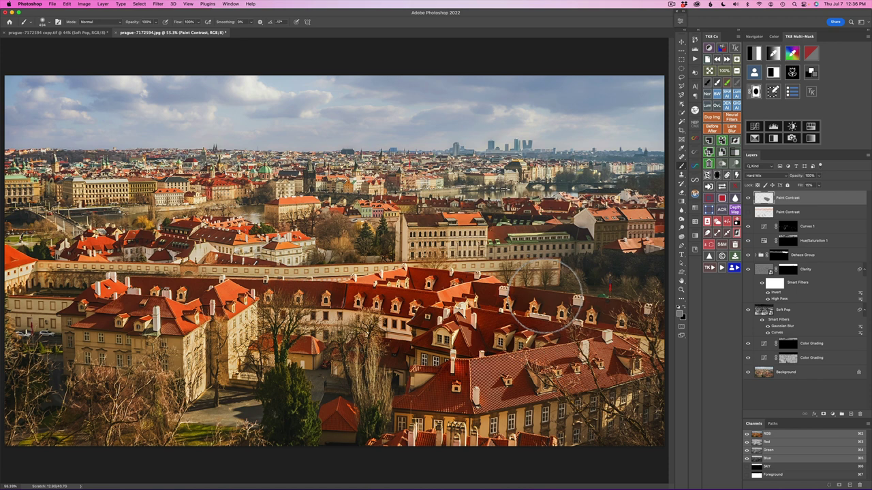
Paint black at 50% brush opacity over the rooftops and compare the image with and without the layer.
{"action": "left_click", "coordinate": [707, 84]}
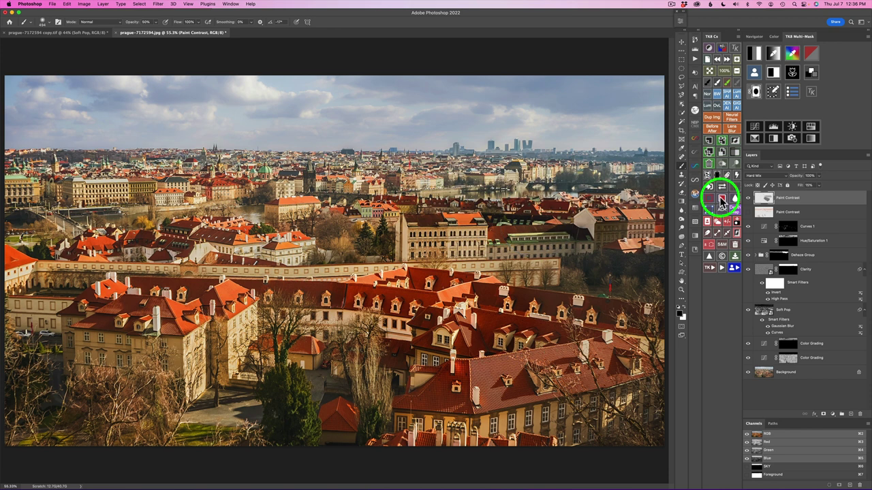
{"action": "left_click", "coordinate": [748, 198]}
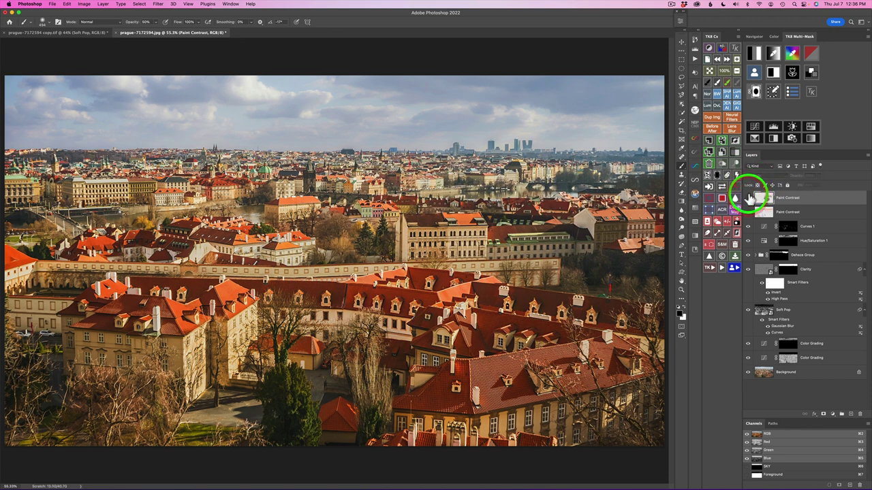
{"action": "left_click", "coordinate": [748, 197]}
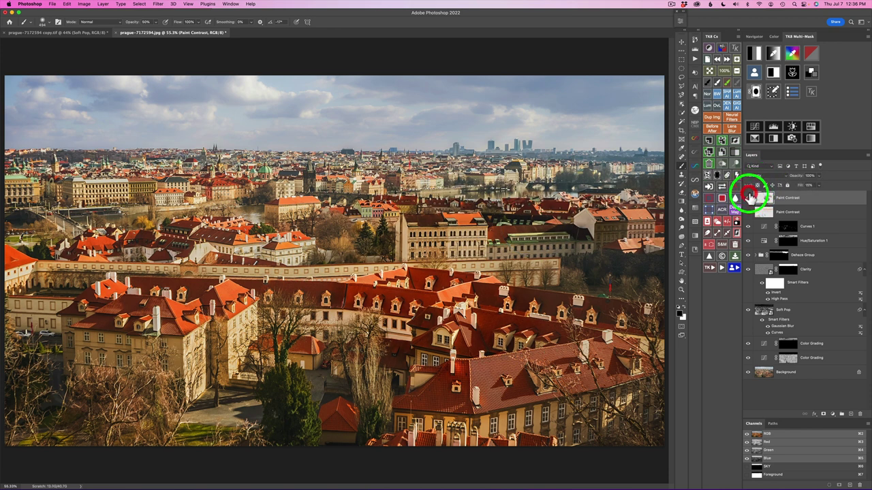
Paint white at 50% brush opacity across the buildings and distant city on the second Paint Contrast layer.
{"action": "left_click", "coordinate": [719, 85]}
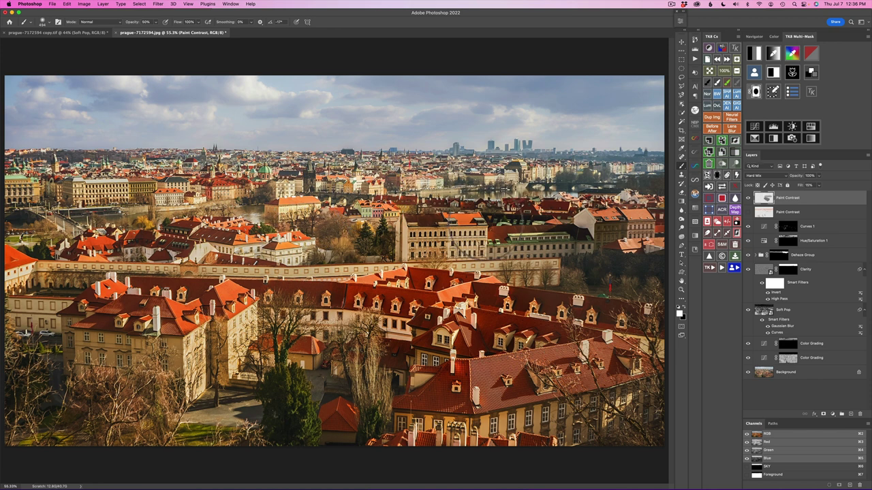
{"action": "left_click", "coordinate": [774, 215]}
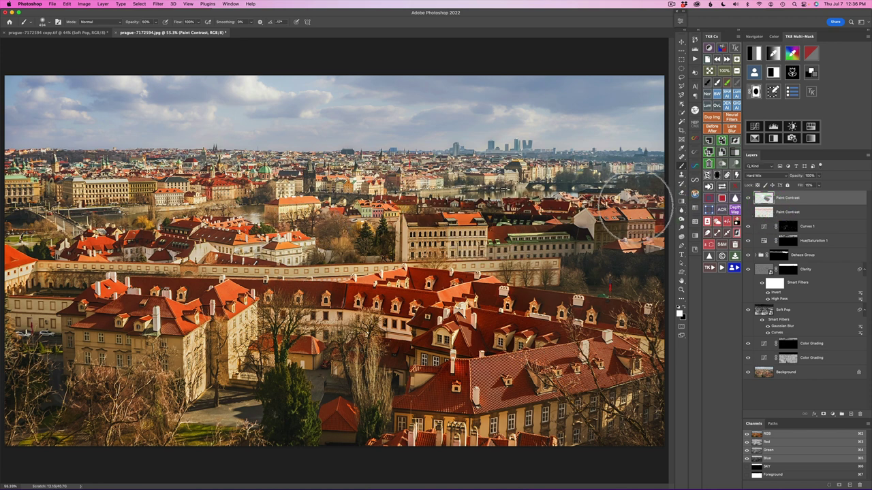
{"action": "left_click_drag", "start_coordinate": [361, 156], "coordinate": [421, 156]}
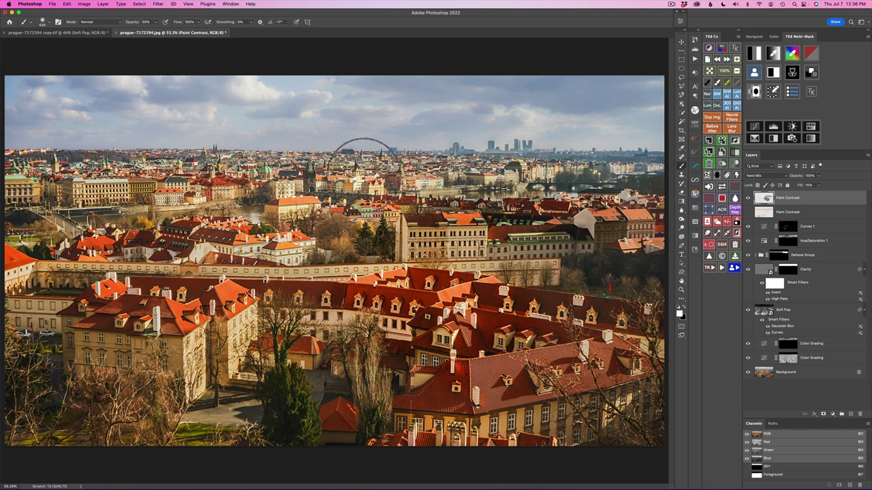
{"action": "key", "text": "bracketleft"}
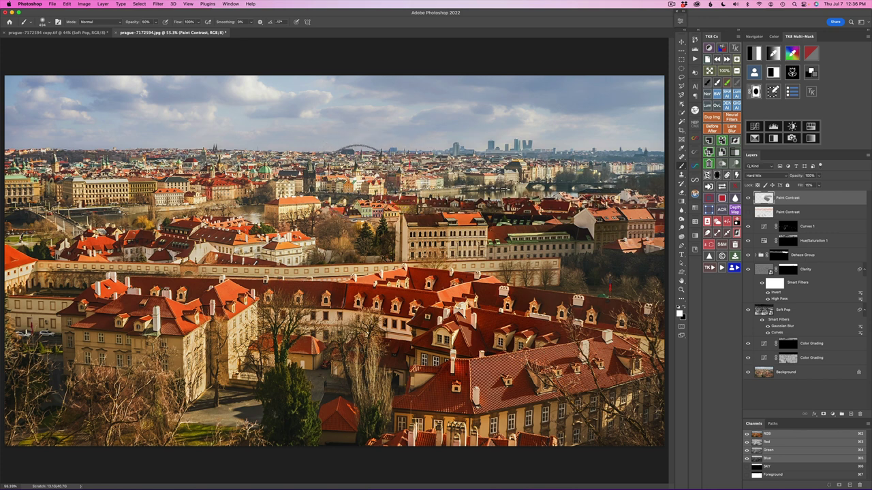
{"action": "mouse_move", "coordinate": [370, 171]}
{"action": "left_mouse_down"}
{"action": "mouse_move", "coordinate": [319, 173]}
{"action": "mouse_move", "coordinate": [370, 185]}
{"action": "mouse_move", "coordinate": [368, 171]}
{"action": "mouse_move", "coordinate": [350, 166]}
{"action": "left_mouse_up"}
{"action": "mouse_move", "coordinate": [818, 195]}
{"action": "left_mouse_down"}
{"action": "mouse_move", "coordinate": [746, 196]}
{"action": "mouse_move", "coordinate": [709, 166]}
{"action": "mouse_move", "coordinate": [793, 197]}
{"action": "mouse_move", "coordinate": [749, 198]}
{"action": "mouse_move", "coordinate": [821, 190]}
{"action": "mouse_move", "coordinate": [811, 200]}
{"action": "left_mouse_up"}
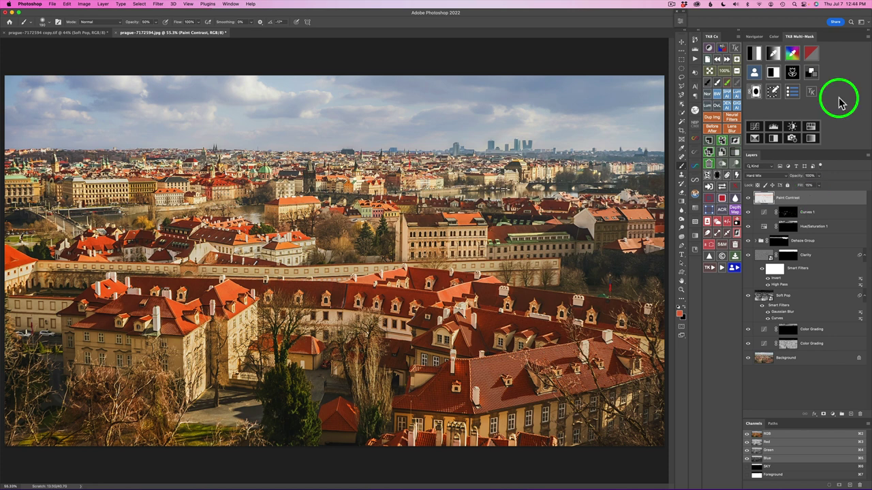
Add a Curves adjustment layer through a midtones luminosity mask, leaving the curve itself unadjusted.
{"action": "left_click", "coordinate": [757, 55]}
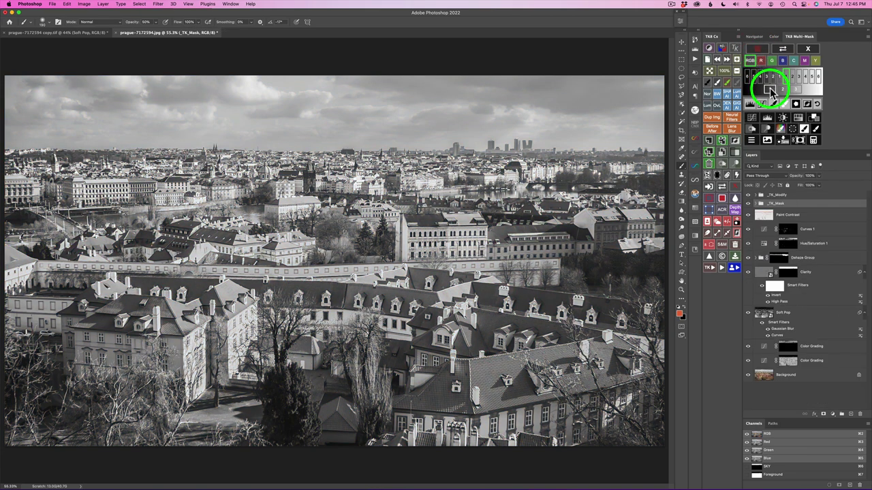
{"action": "left_click", "coordinate": [771, 90]}
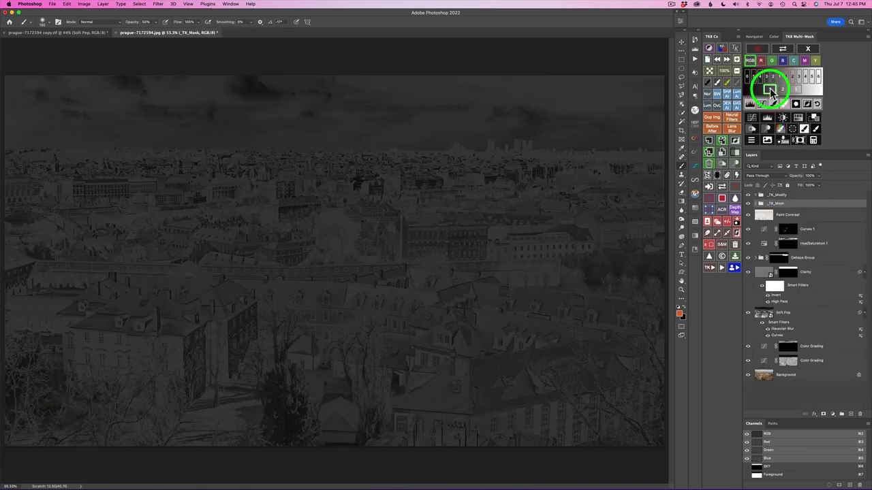
{"action": "left_click", "coordinate": [753, 120]}
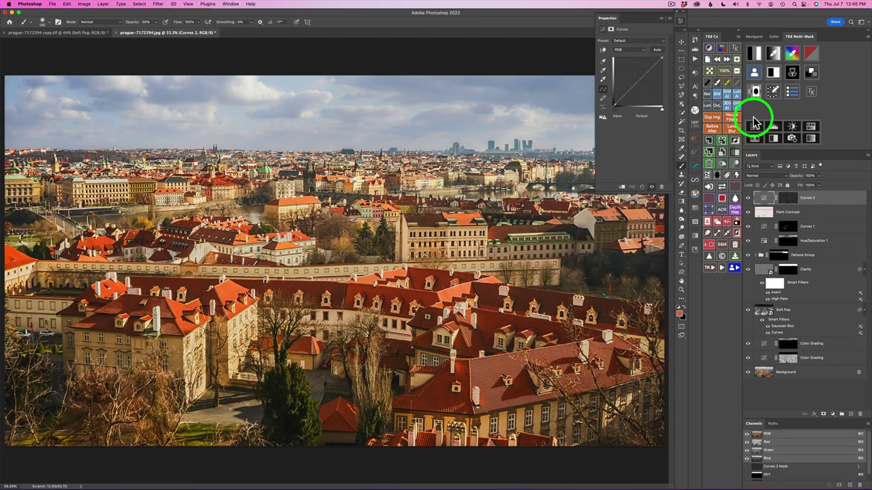
{"action": "left_click", "coordinate": [679, 20]}
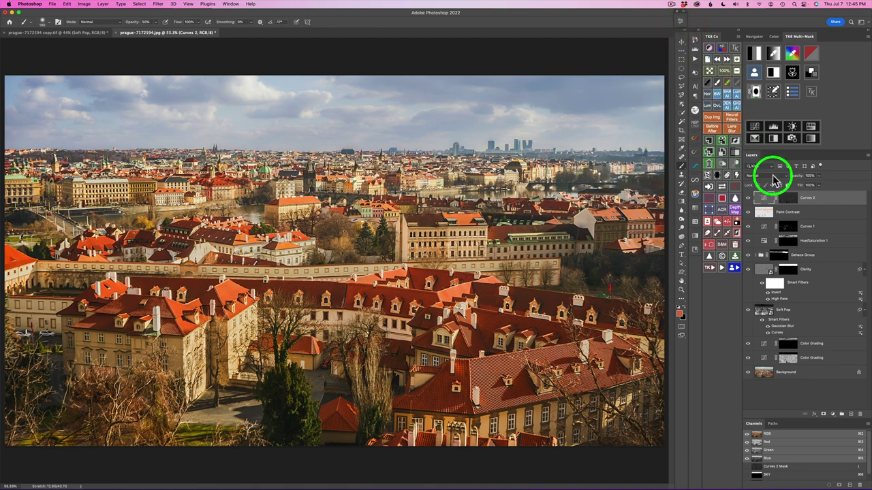
Set the new Curves layer's blend mode to Screen and compare the image with and without it.
{"action": "left_click", "coordinate": [772, 175]}
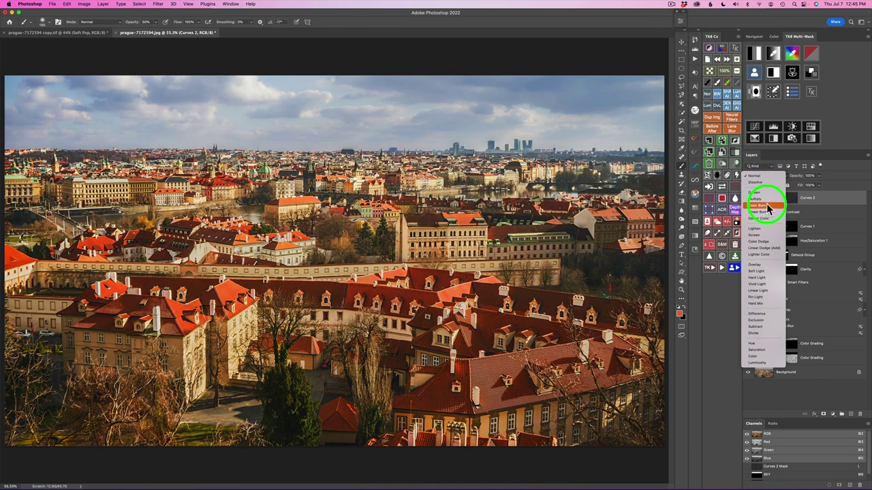
{"action": "left_click", "coordinate": [762, 236]}
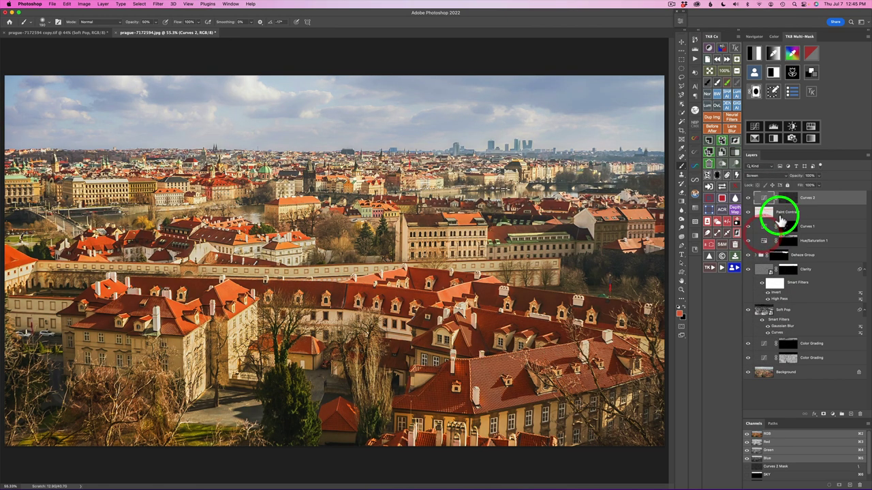
{"action": "left_click", "coordinate": [748, 199]}
{"action": "left_click", "coordinate": [748, 198]}
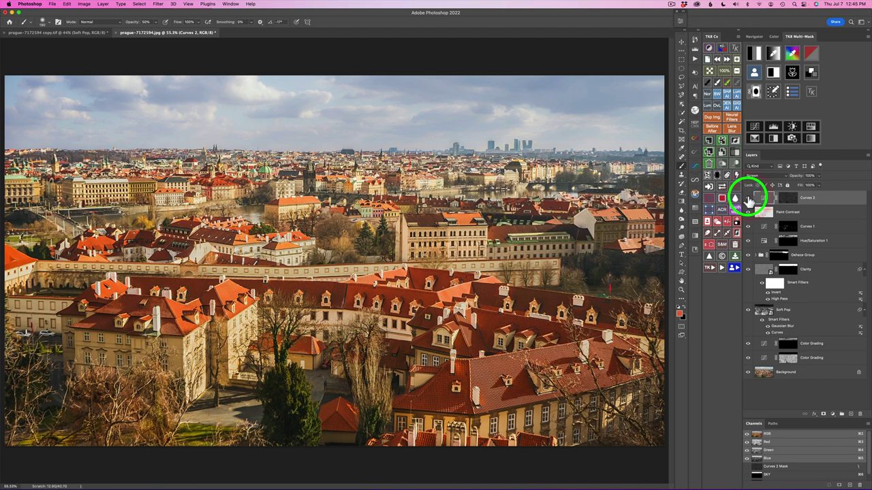
{"action": "left_click", "coordinate": [748, 198]}
{"action": "left_click", "coordinate": [748, 198]}
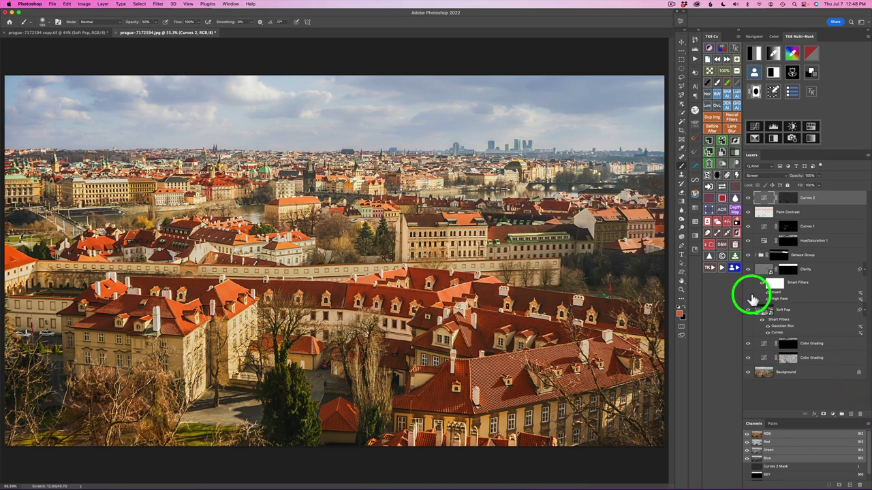
Run the Vignette action and accept the suggested Gaussian Blur radius for its mask.
{"action": "left_click", "coordinate": [712, 270]}
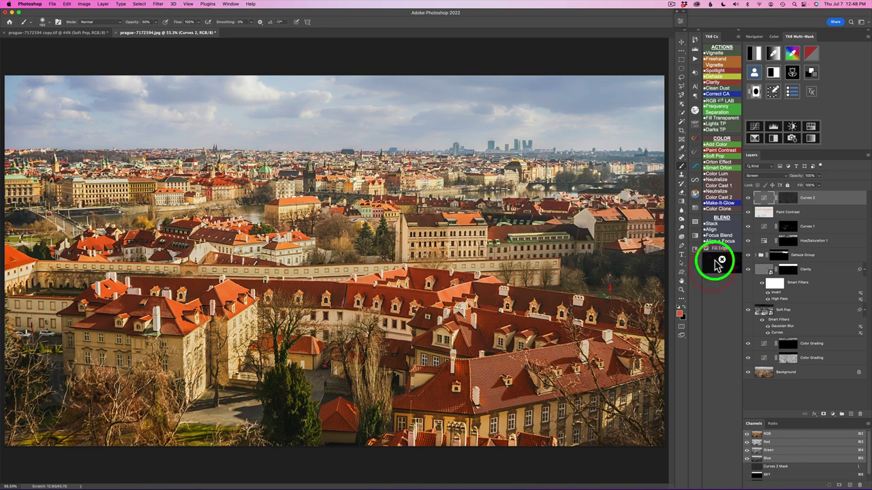
{"action": "left_click", "coordinate": [718, 54]}
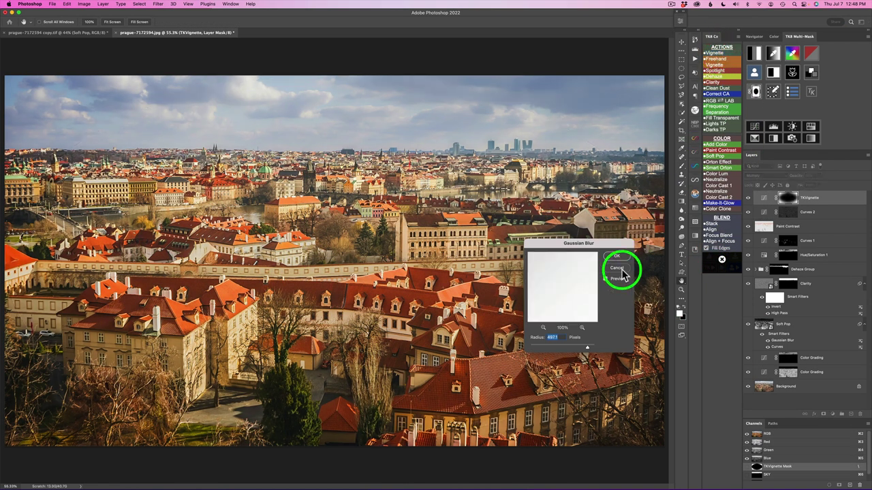
{"action": "left_click", "coordinate": [615, 259]}
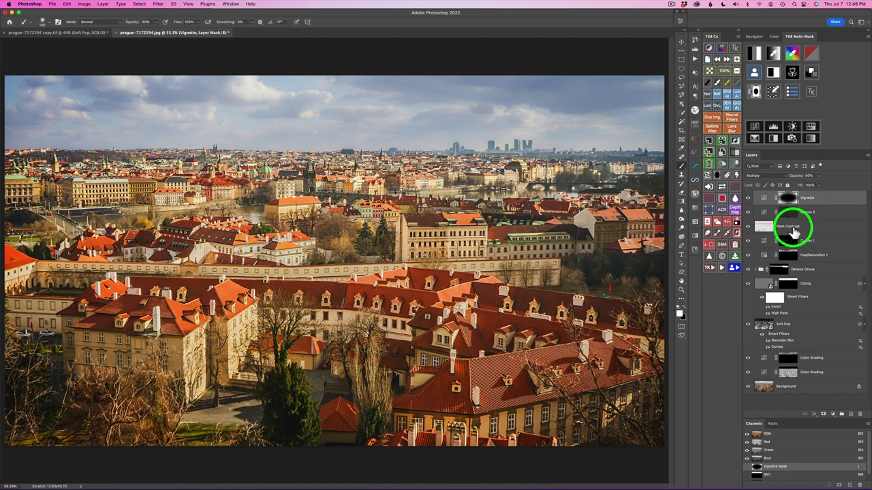
Split the Vignette layer's Blend If shadow slider for the underlying layer to 0 / 73 to protect the dark tones.
{"action": "left_click", "coordinate": [850, 203]}
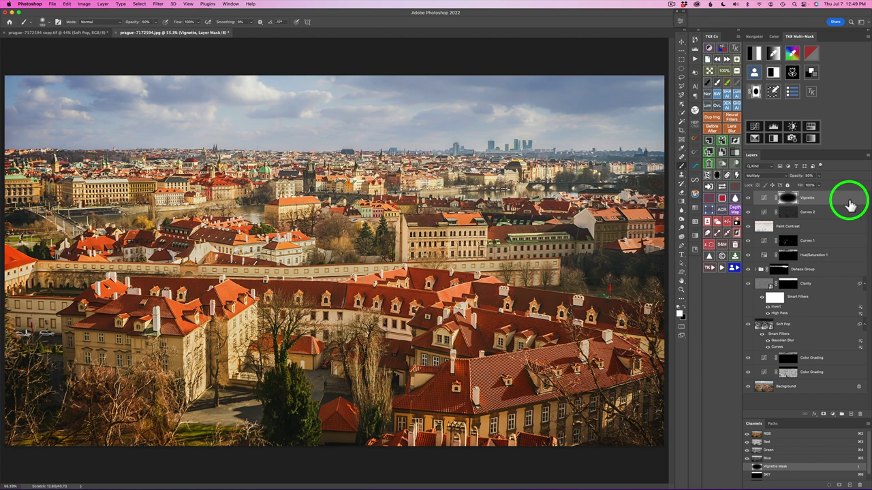
{"action": "double_click", "coordinate": [850, 203]}
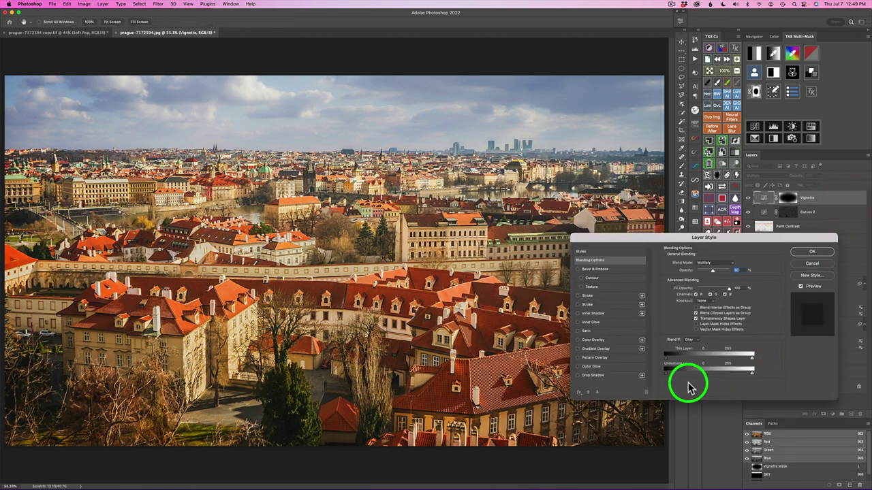
{"action": "key", "text": "alt"}
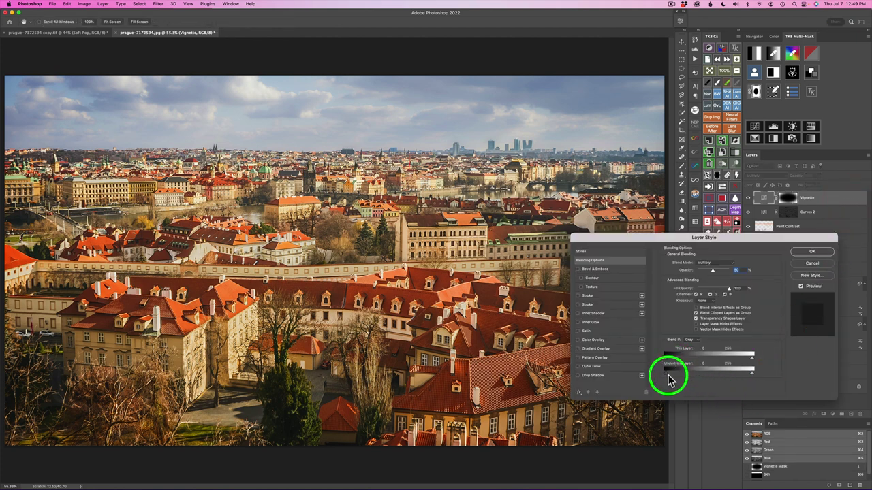
{"action": "left_click_drag", "start_coordinate": [668, 375], "coordinate": [690, 379]}
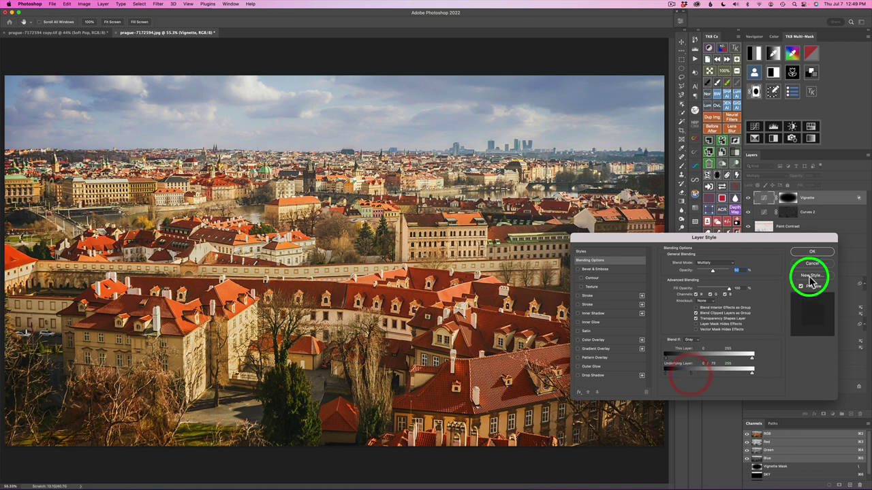
{"action": "left_click", "coordinate": [810, 251]}
Check the vignette's effect by toggling its layer and set the layer's opacity to 30%.
{"action": "left_click", "coordinate": [750, 198]}
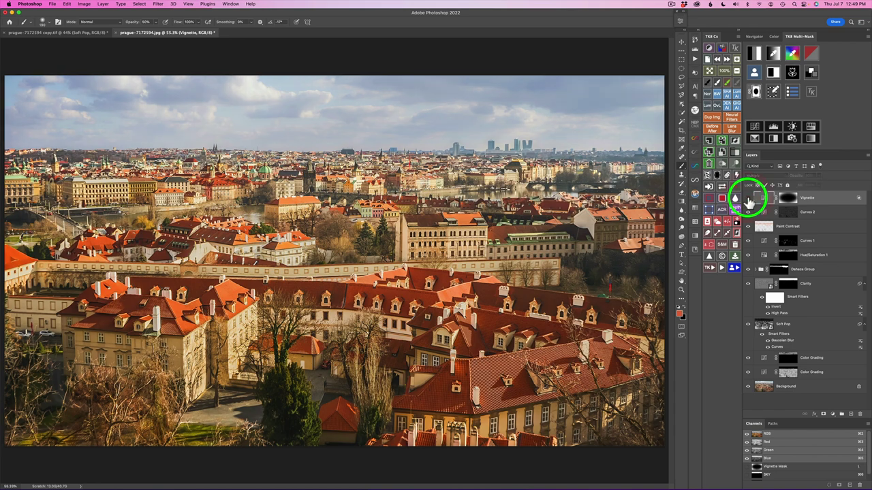
{"action": "left_click", "coordinate": [750, 198]}
{"action": "left_click_drag", "start_coordinate": [795, 176], "coordinate": [748, 198]}
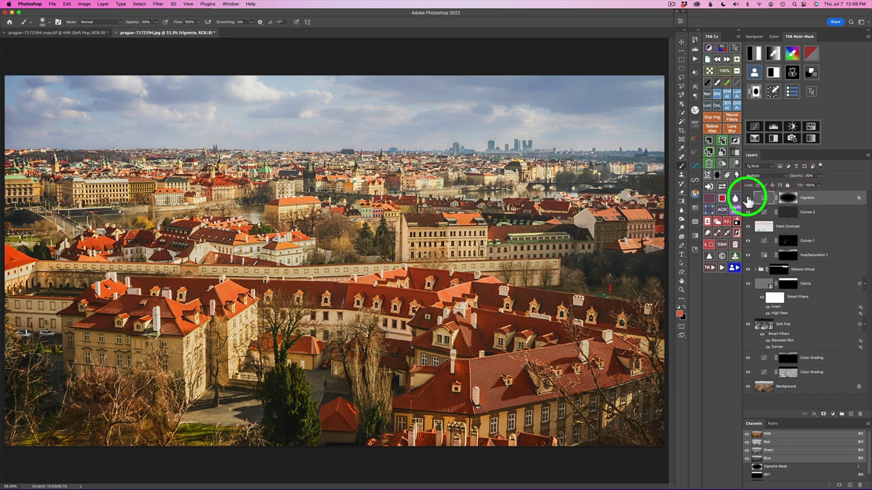
Compare the image with and without the vignette, and view the whole edit before and after.
{"action": "left_click", "coordinate": [748, 198]}
{"action": "left_click", "coordinate": [747, 198]}
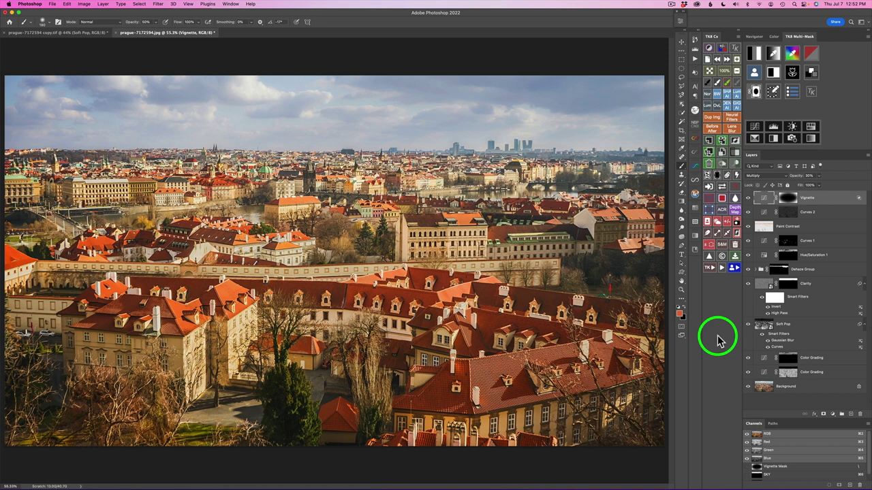
{"action": "left_click", "coordinate": [714, 131]}
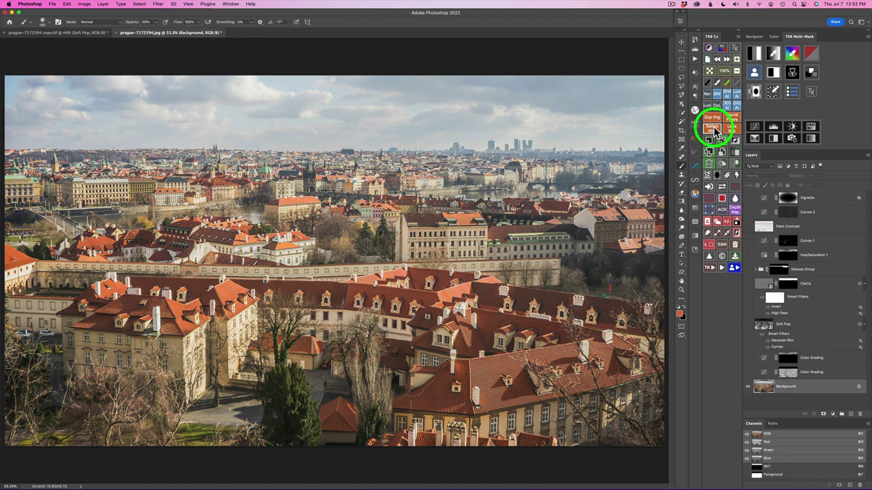
{"action": "left_click", "coordinate": [714, 130]}
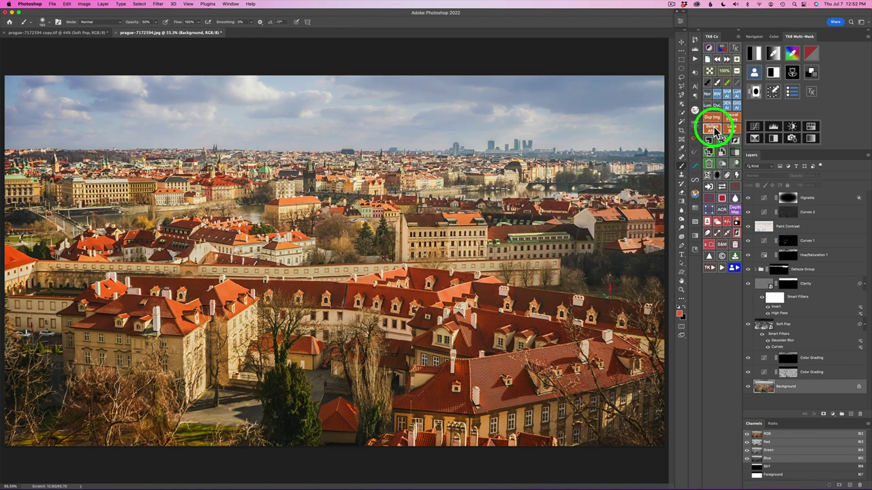